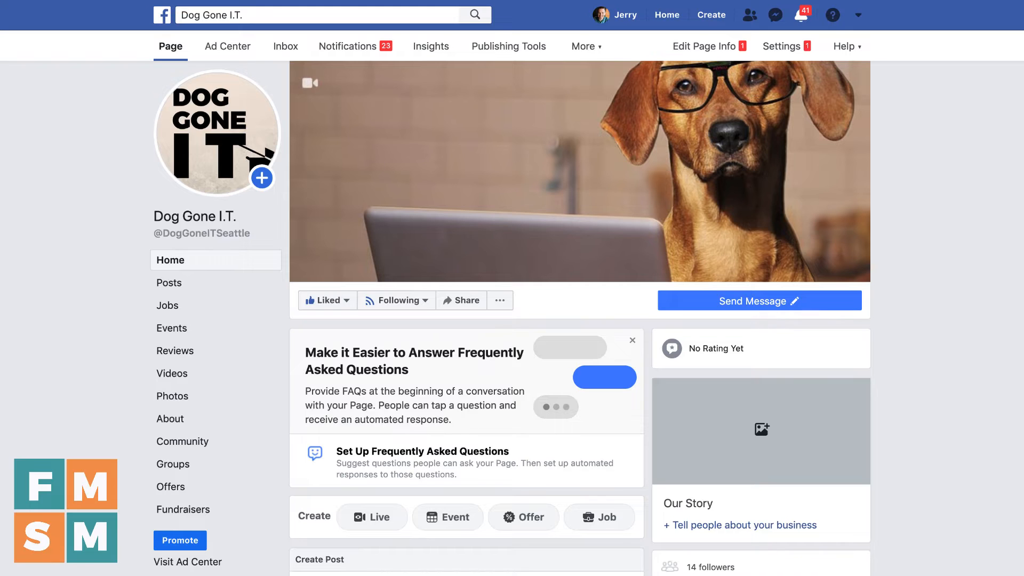
Open the boost settings for the SD cards post and show all available objectives.
scroll(850, 258, down, 10)
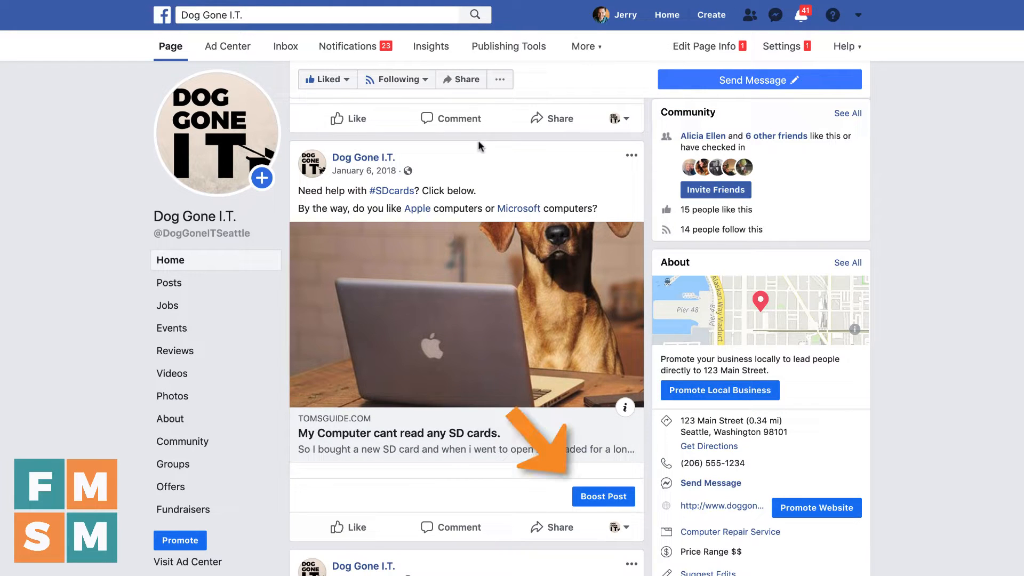
click(604, 497)
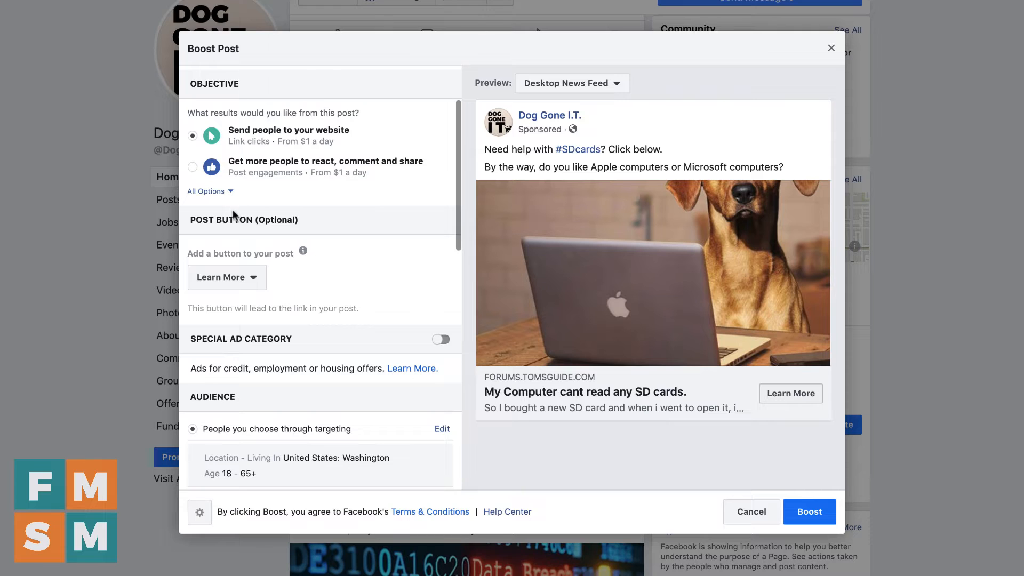
click(229, 193)
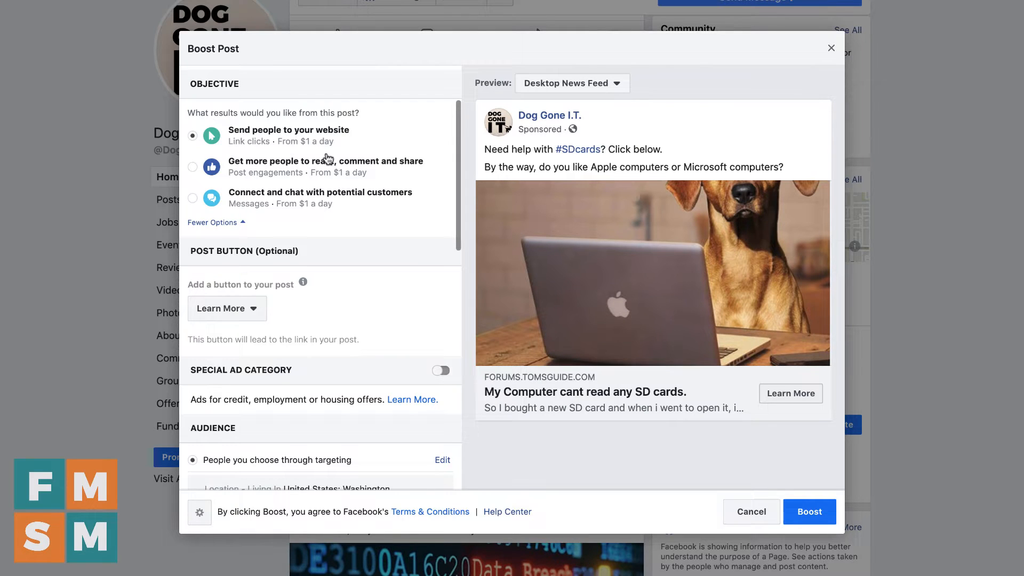
Try the post engagement objective and the messages objective, and return to Send people to your website.
click(194, 168)
click(193, 198)
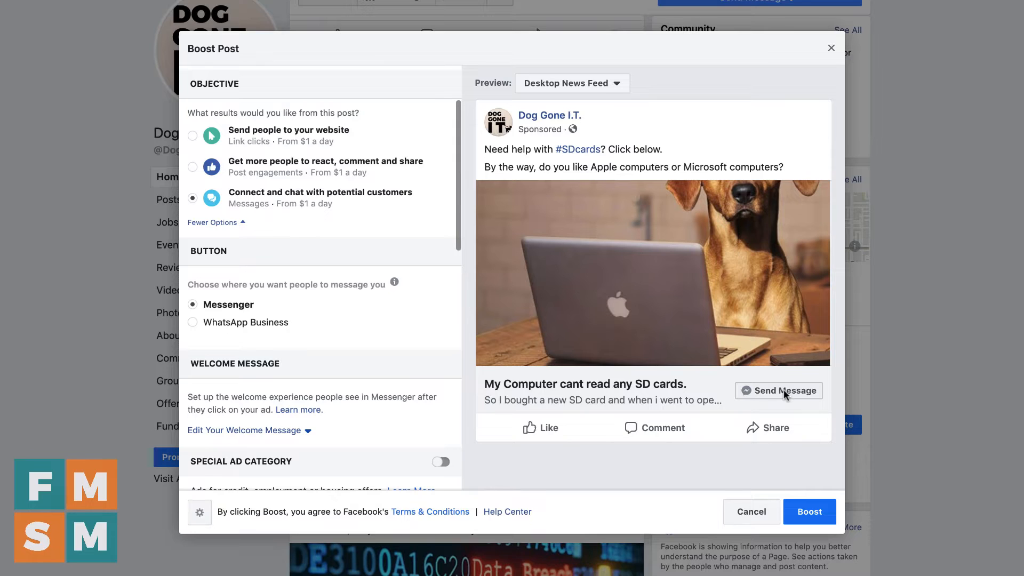
scroll(783, 390, down, 1)
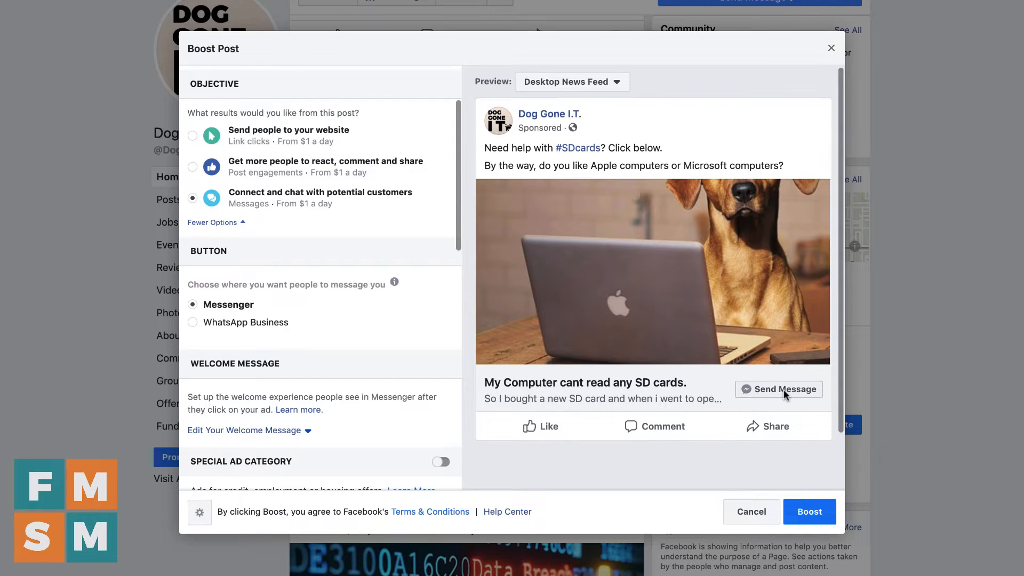
click(193, 168)
click(193, 136)
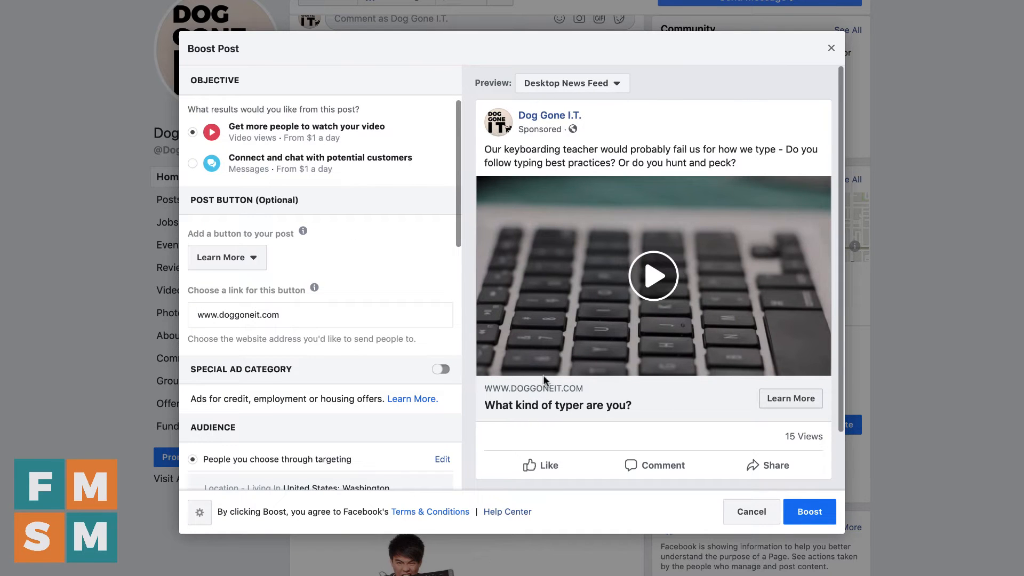
Play the keyboard video in the ad preview and choose the Connect and chat with potential customers objective.
click(652, 283)
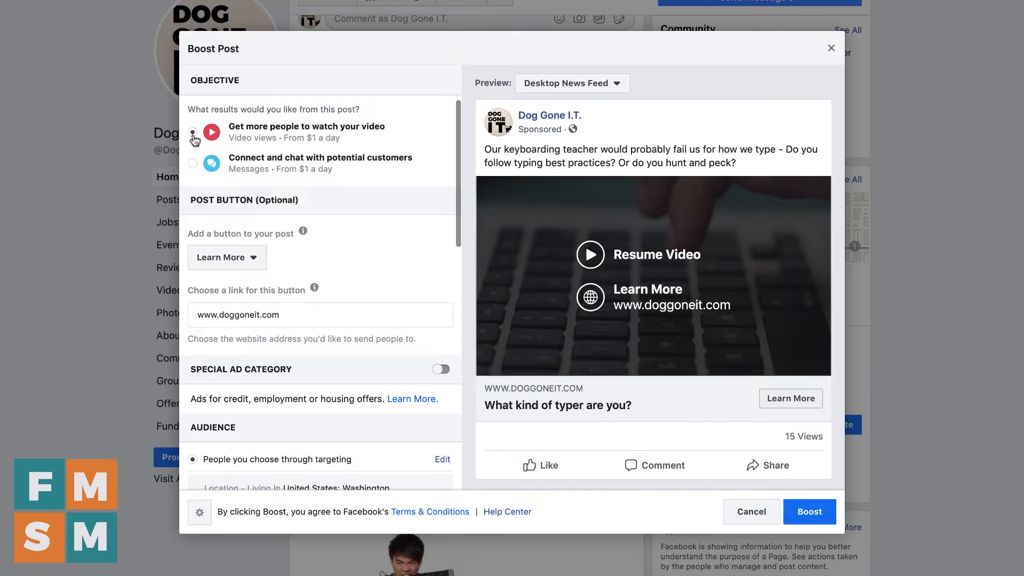
click(193, 163)
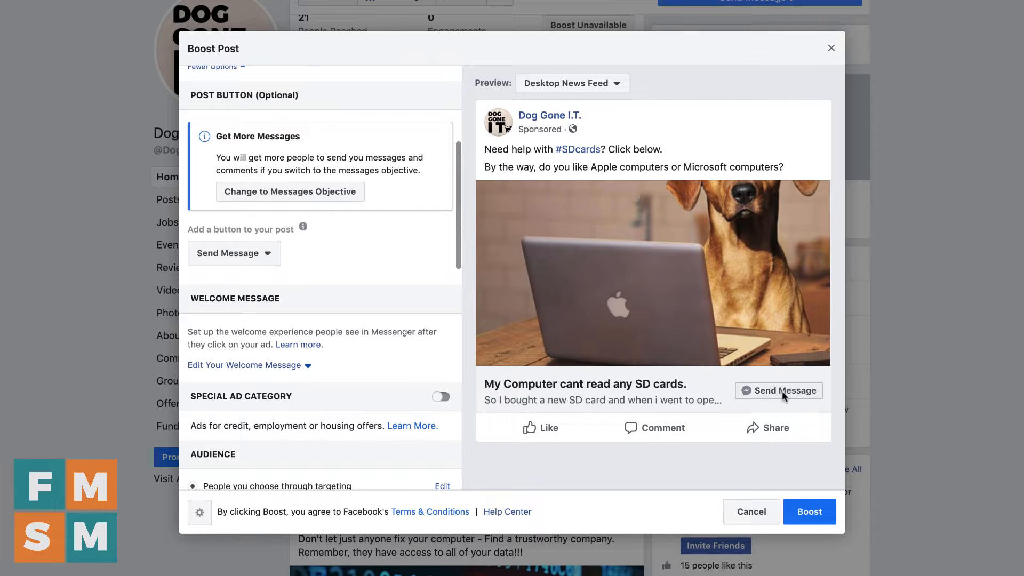
Set the SD cards post's button to Learn More.
click(258, 256)
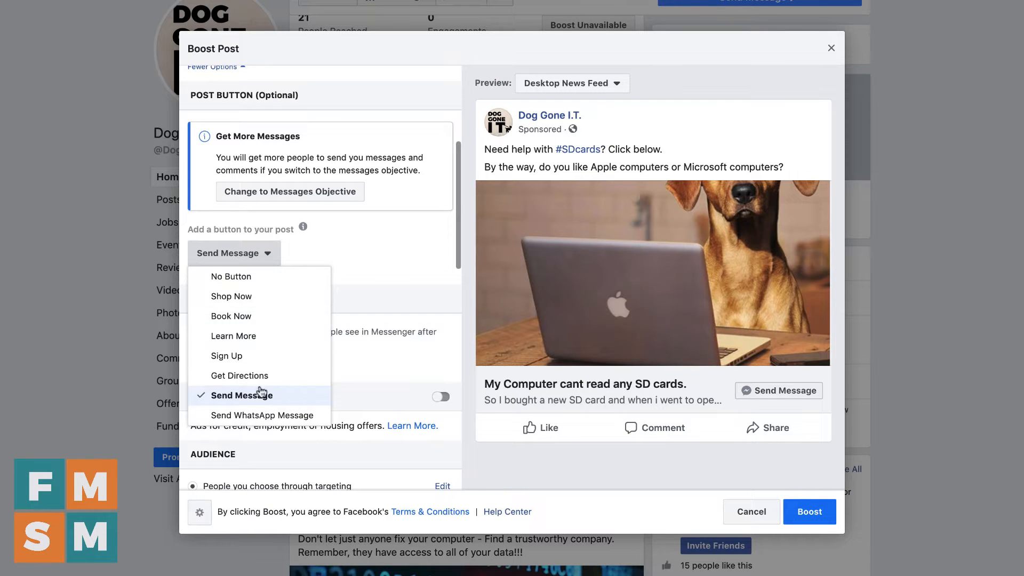
click(253, 302)
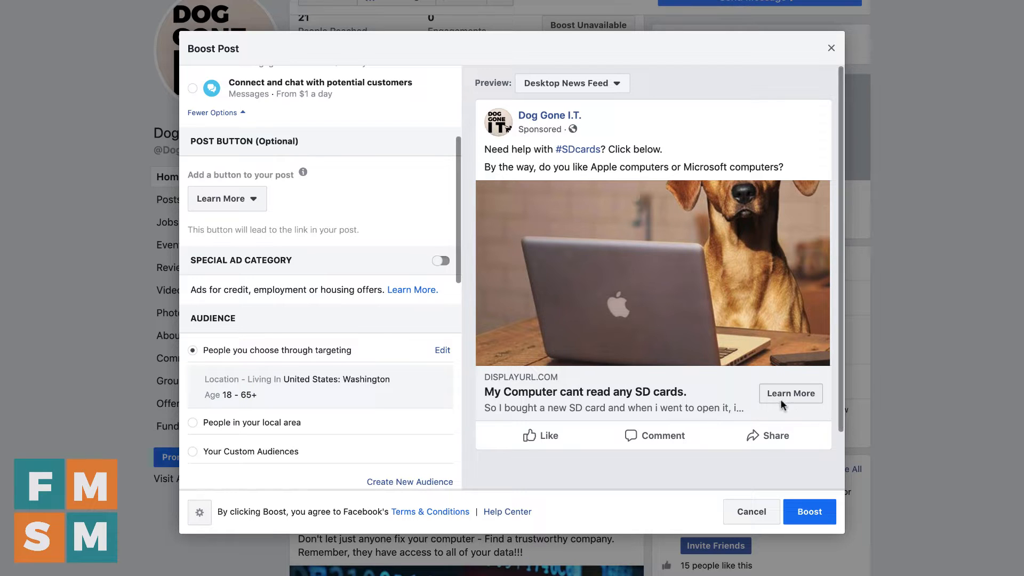
Turn on the special ad category, review the credit, employment and housing options, and turn it off again.
scroll(374, 270, down, 1)
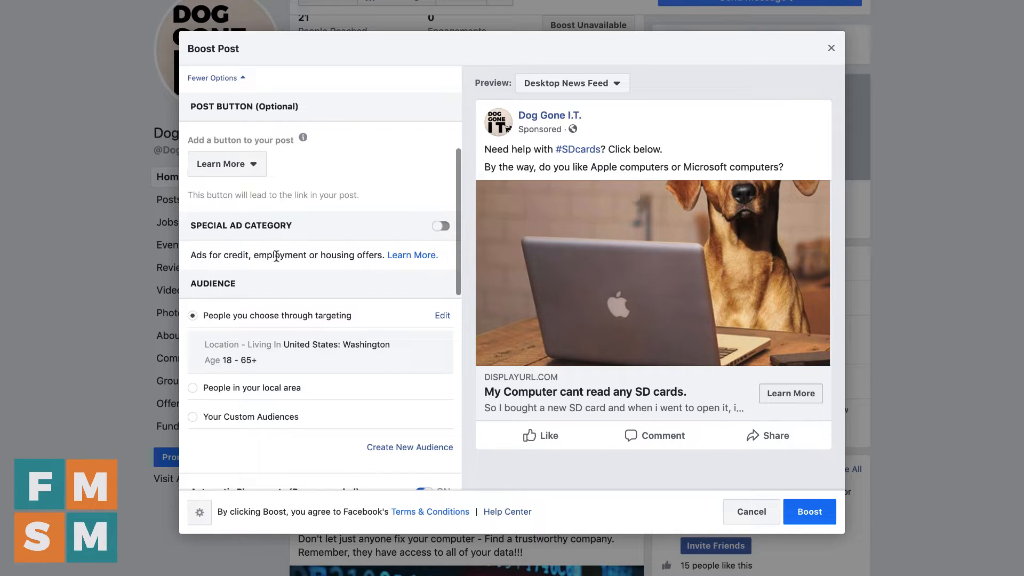
click(443, 228)
scroll(447, 233, down, 3)
scroll(447, 233, down, 1)
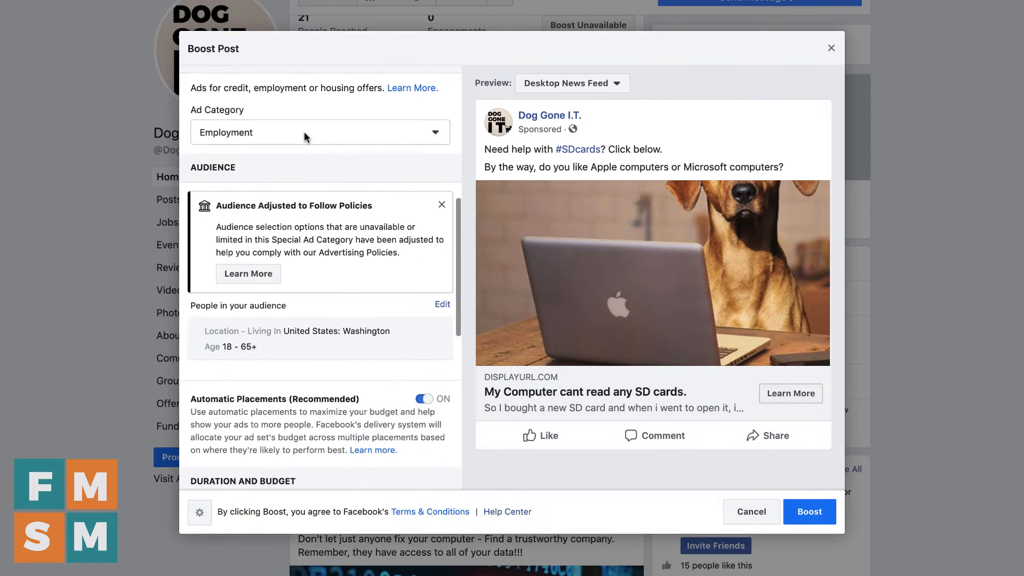
click(304, 132)
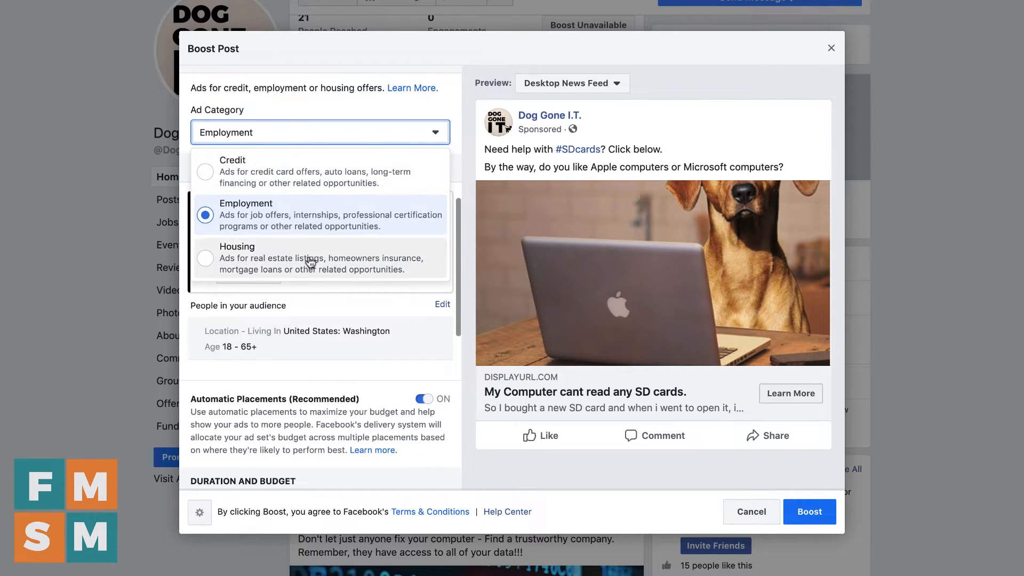
click(309, 126)
scroll(290, 413, down, 3)
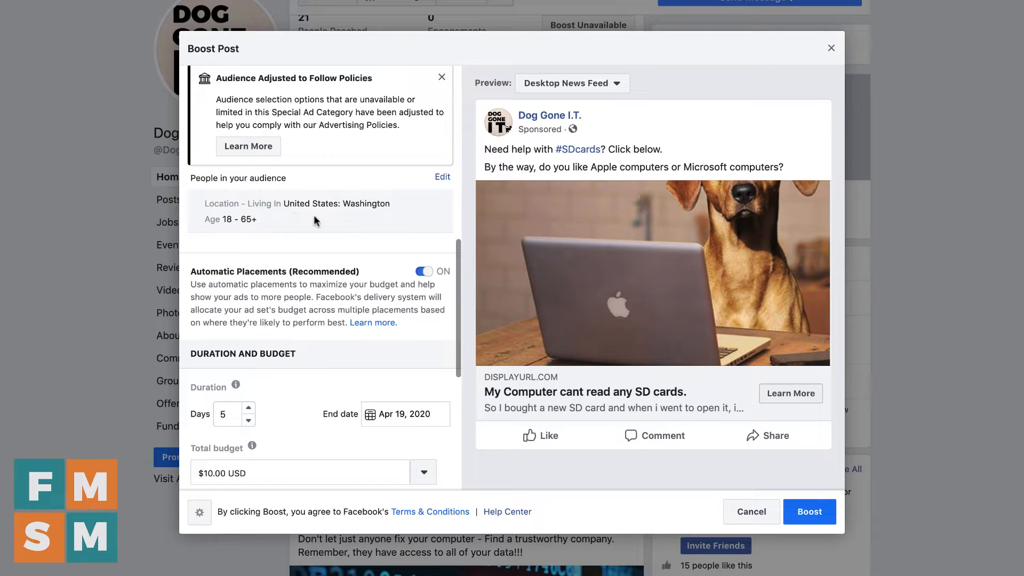
scroll(318, 239, up, 7)
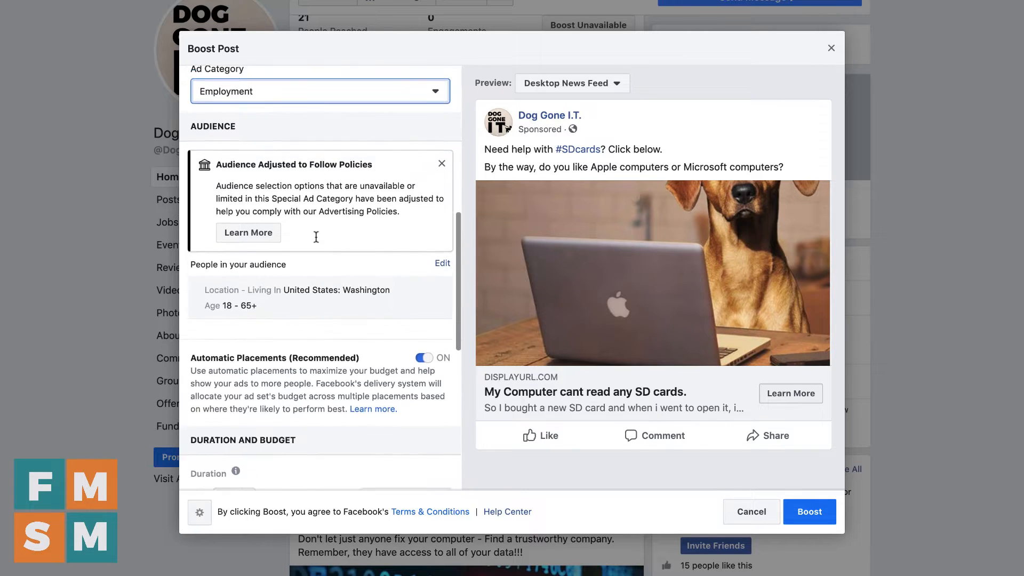
click(438, 241)
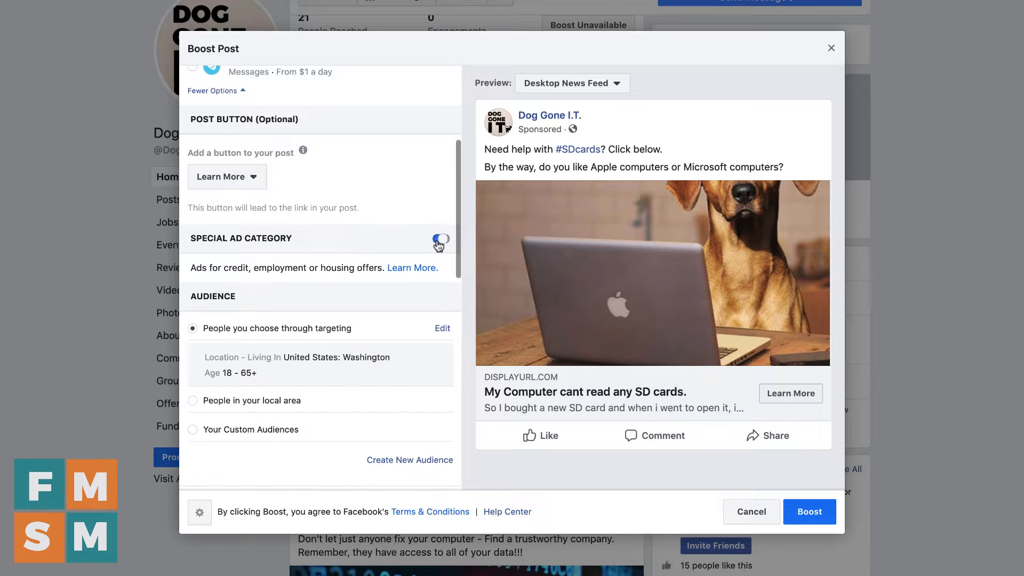
Edit the targeted audience to include only women aged 25 to 54.
scroll(410, 224, down, 3)
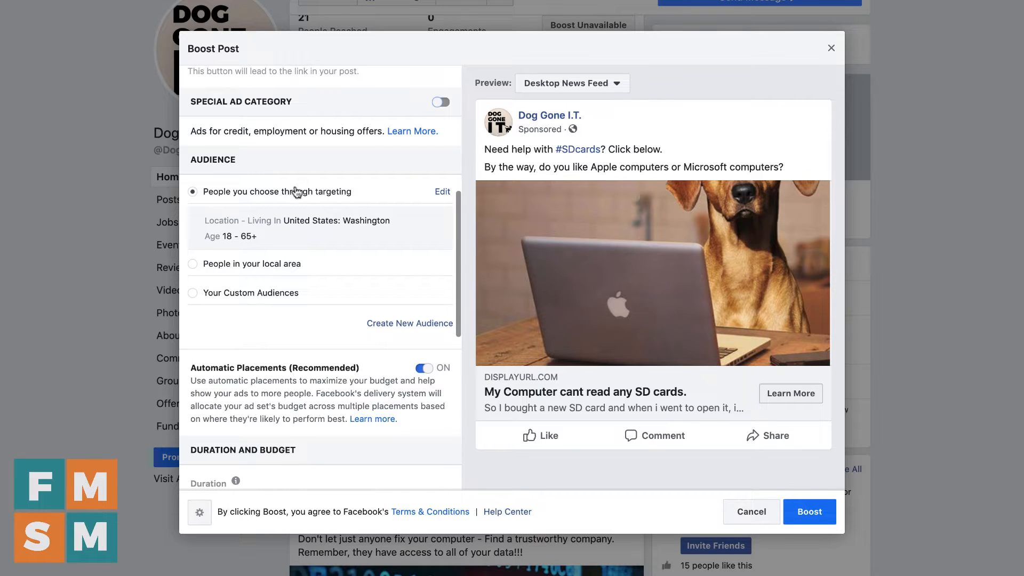
scroll(295, 189, down, 1)
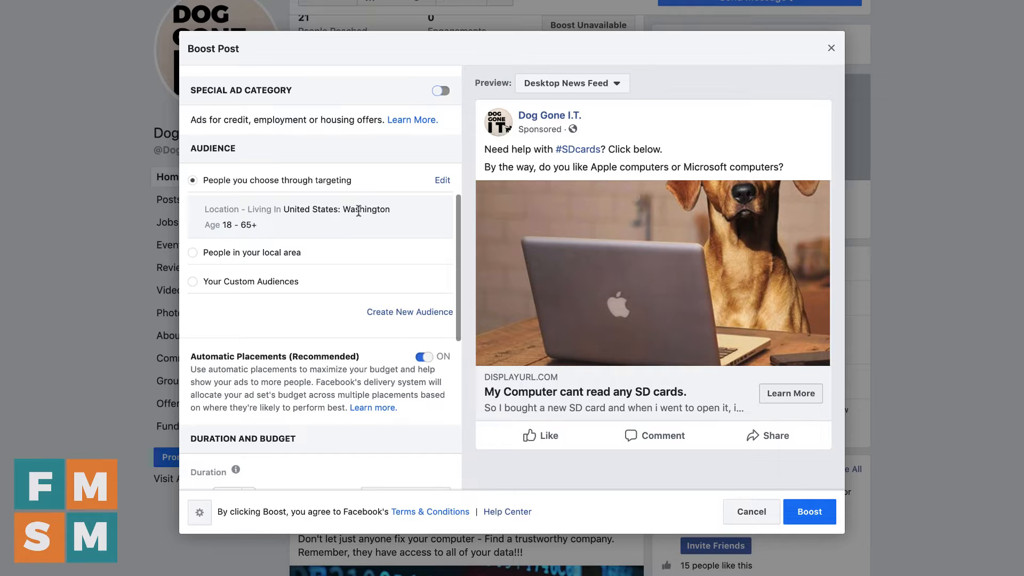
click(444, 182)
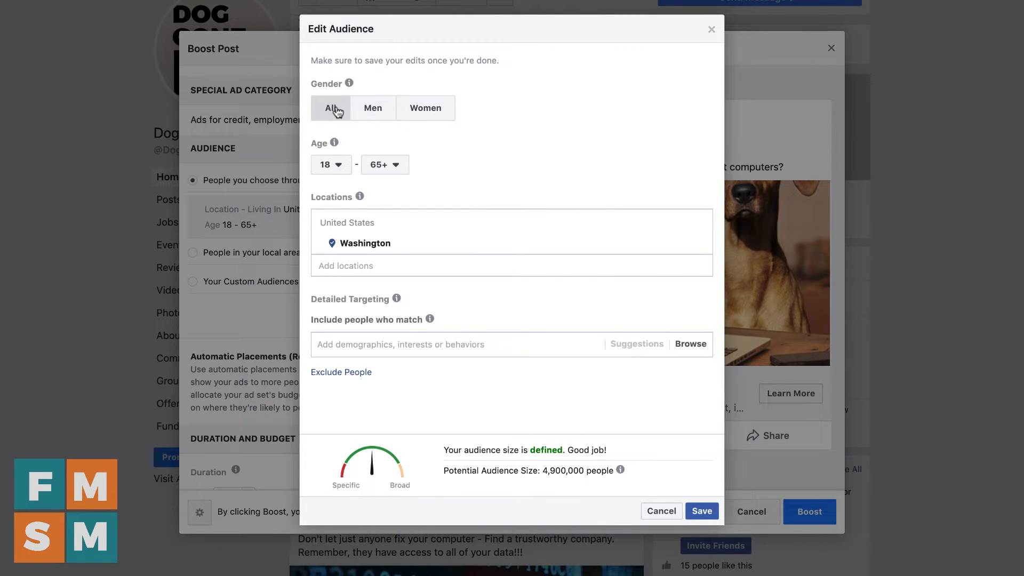
click(348, 164)
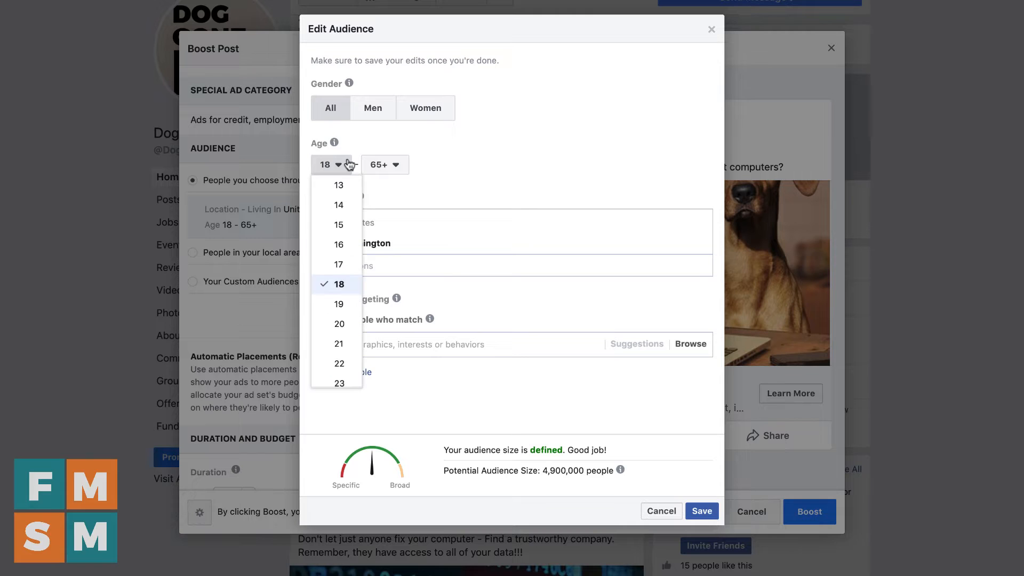
scroll(350, 282, down, 3)
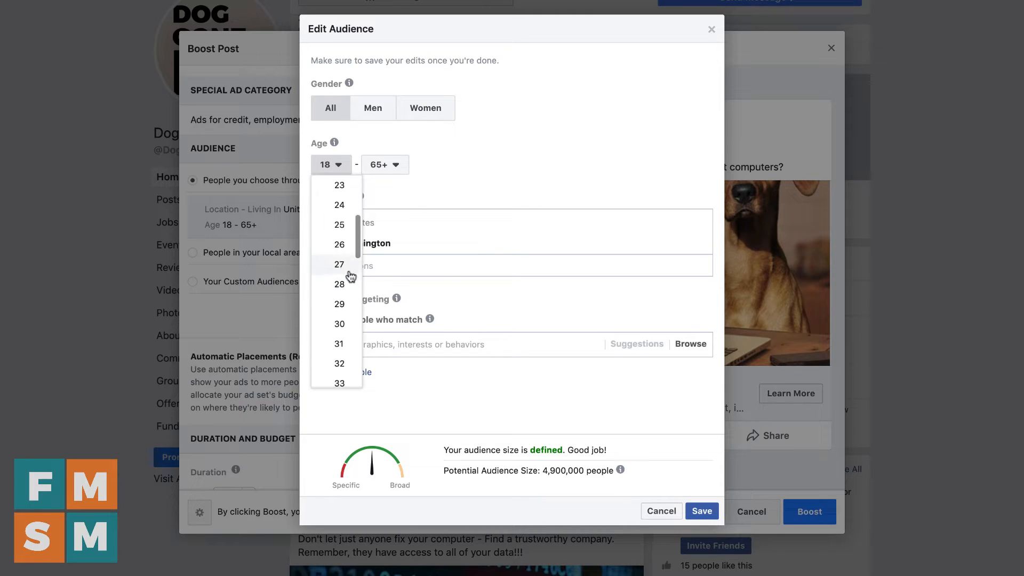
click(339, 223)
click(394, 164)
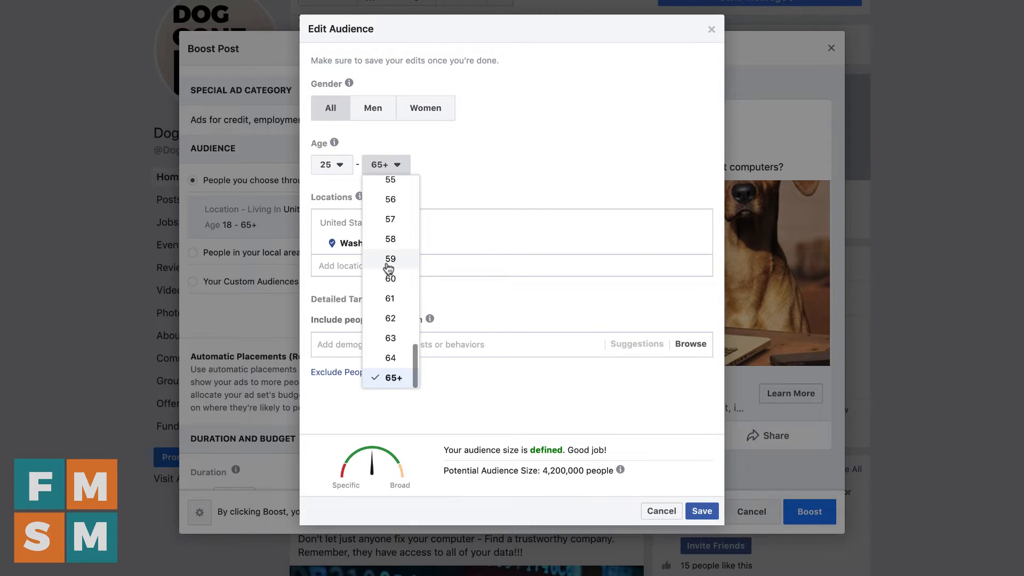
scroll(393, 251, up, 2)
click(393, 208)
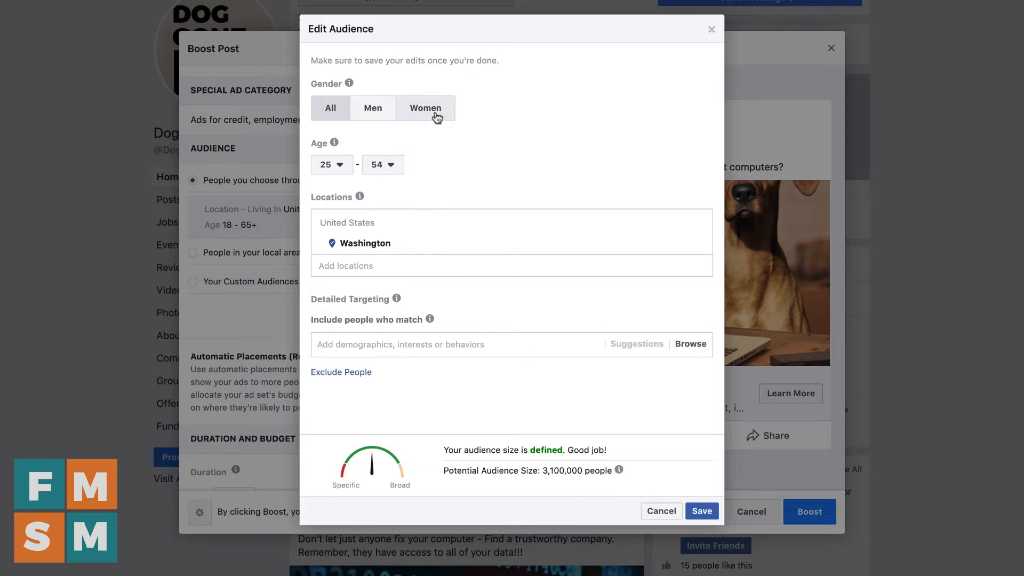
click(435, 114)
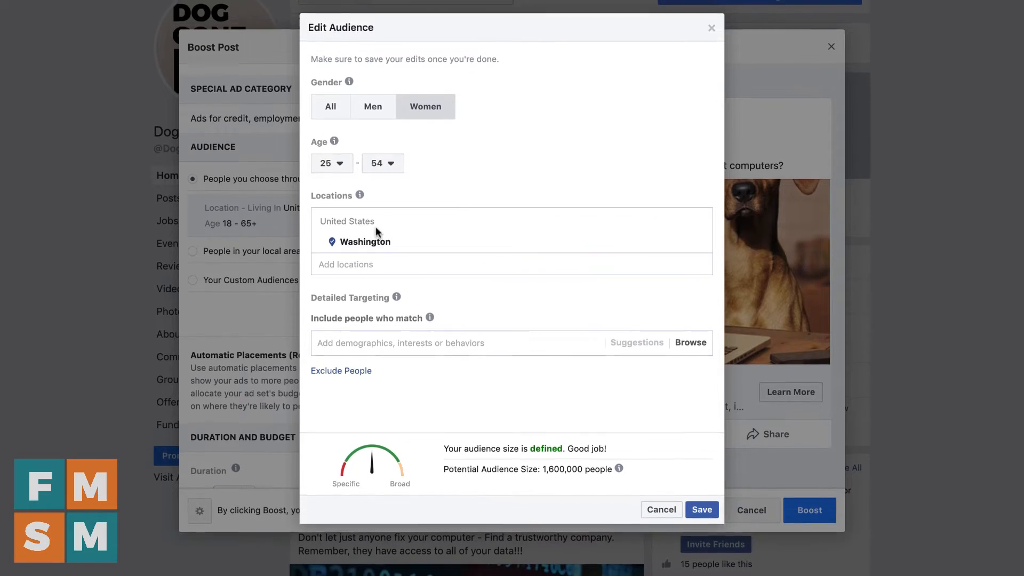
Replace the Washington location with the city of Seattle, Washington, and set its radius to 10 miles.
mouse_move(389, 245)
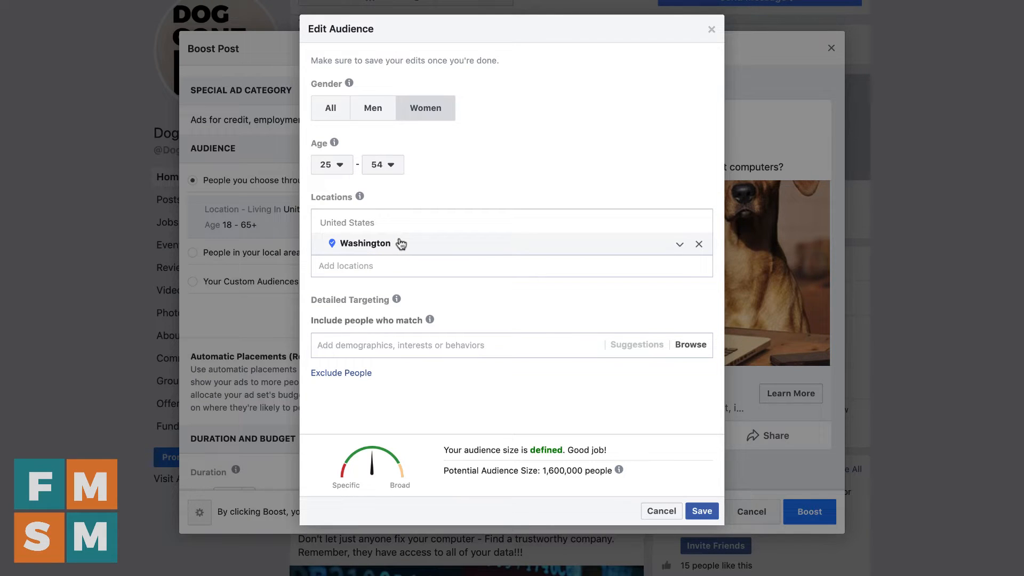
click(700, 245)
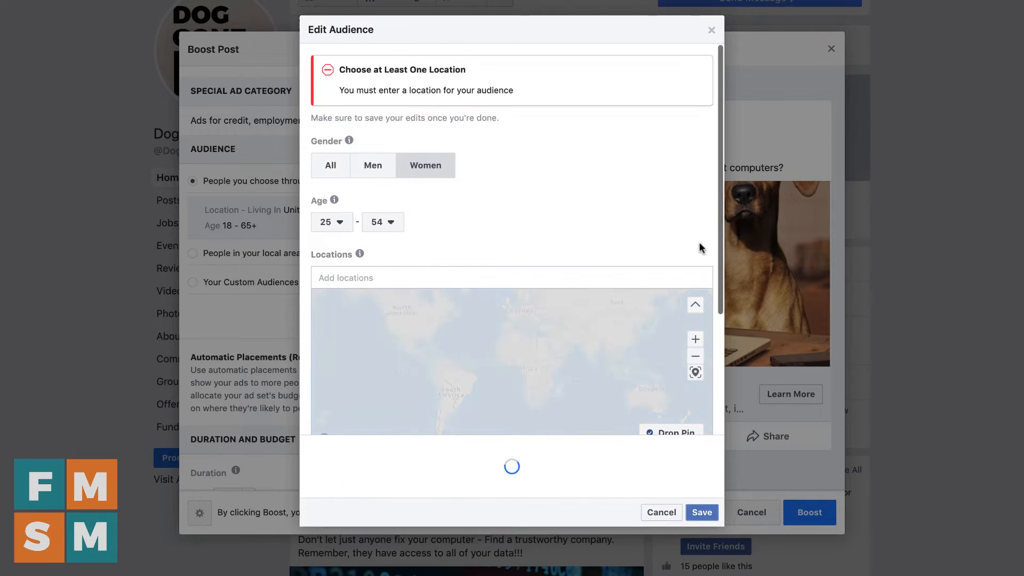
click(448, 277)
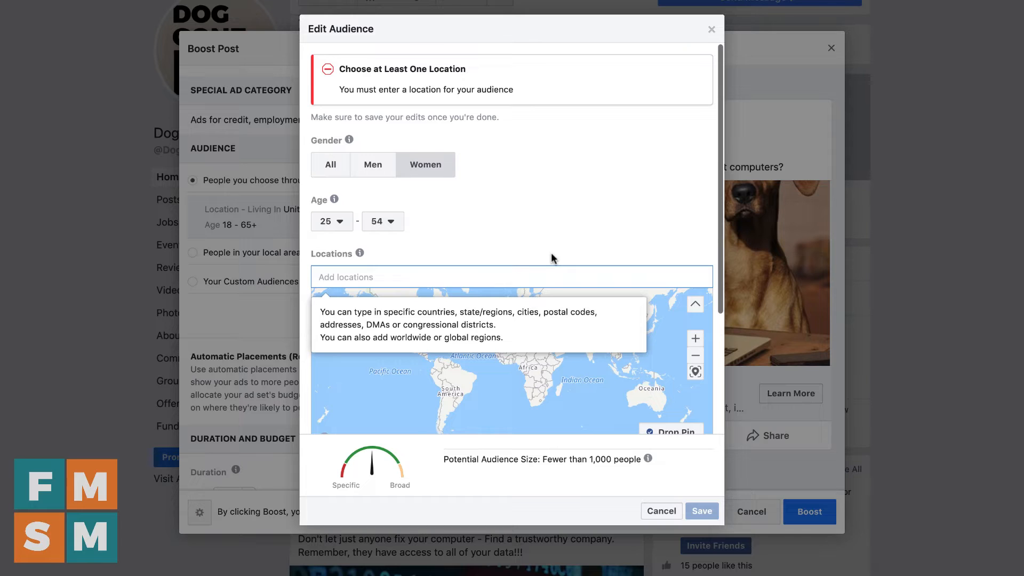
text(Seattle)
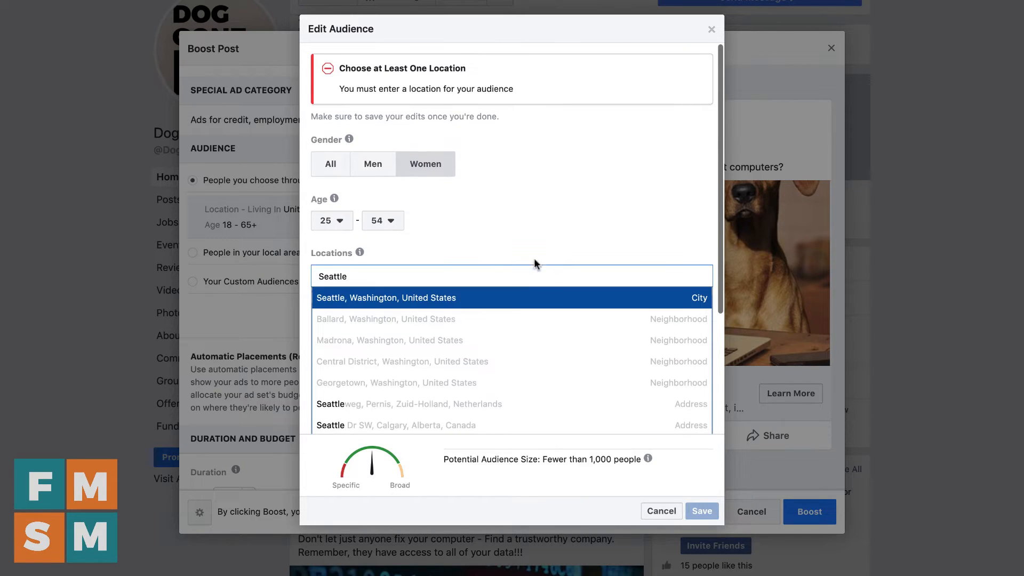
click(473, 297)
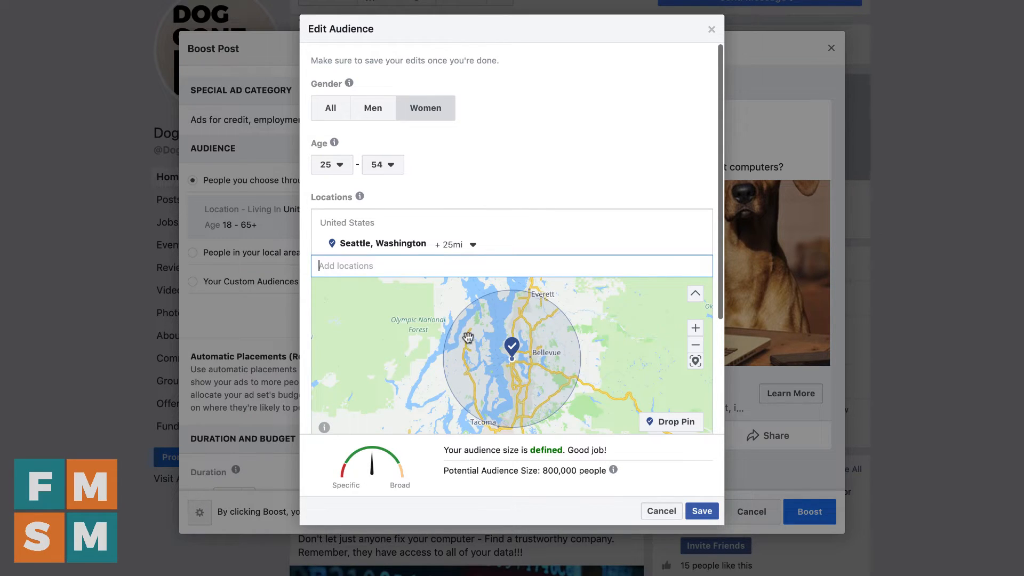
click(472, 246)
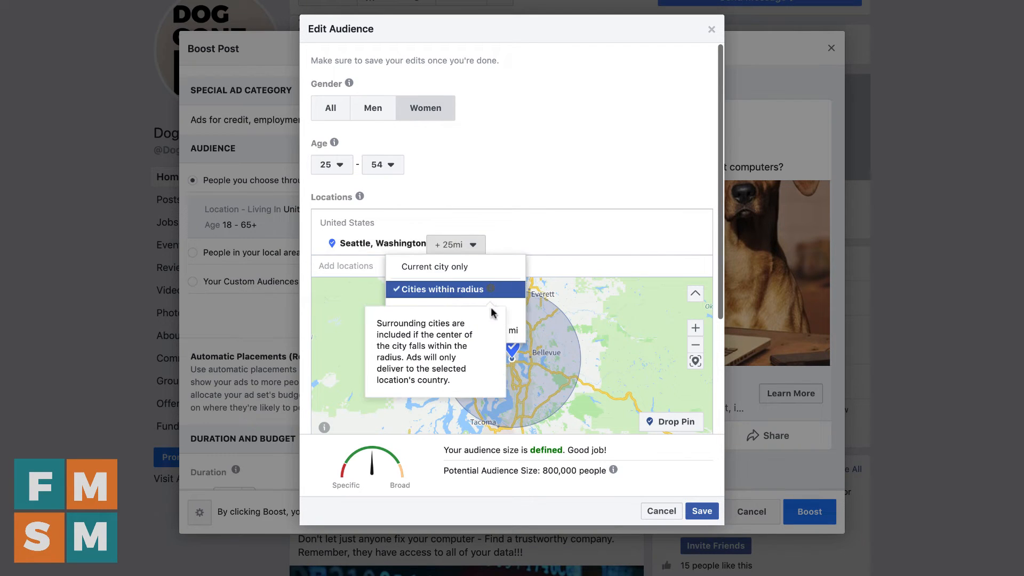
drag(435, 328, 393, 325)
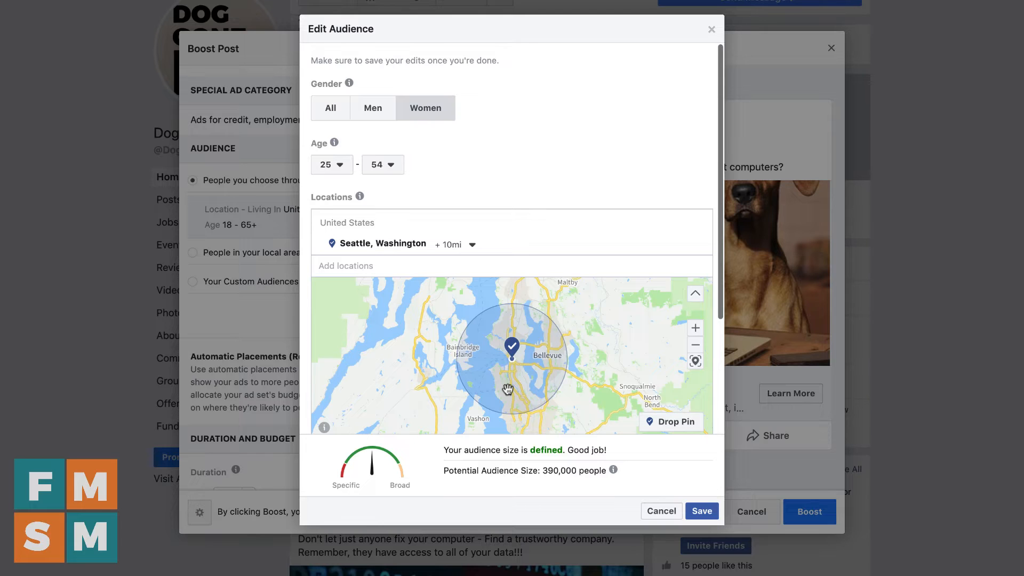
Replace the Seattle location in the audience with the postal codes 98101 and 98103.
mouse_move(485, 251)
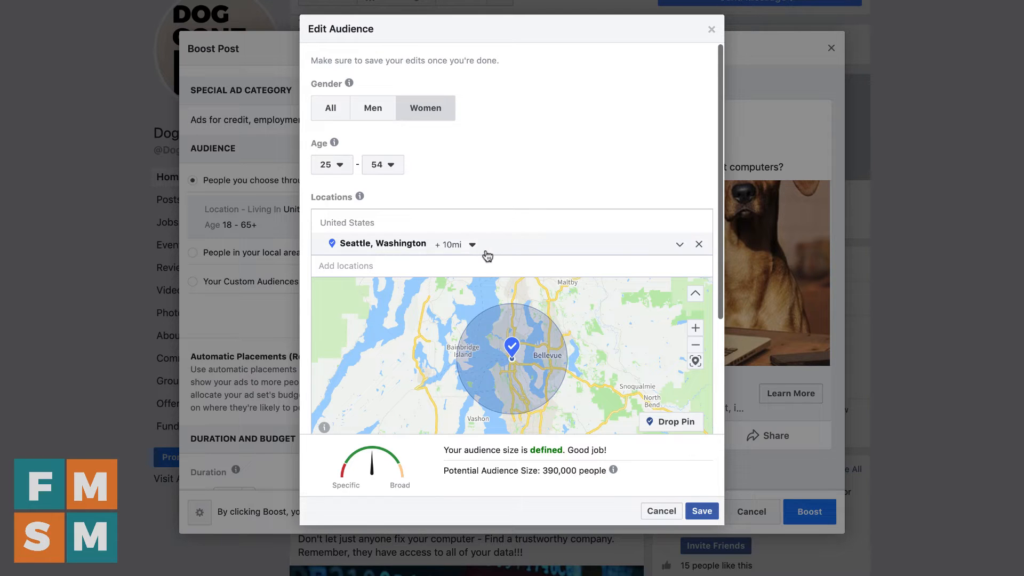
click(699, 247)
click(521, 273)
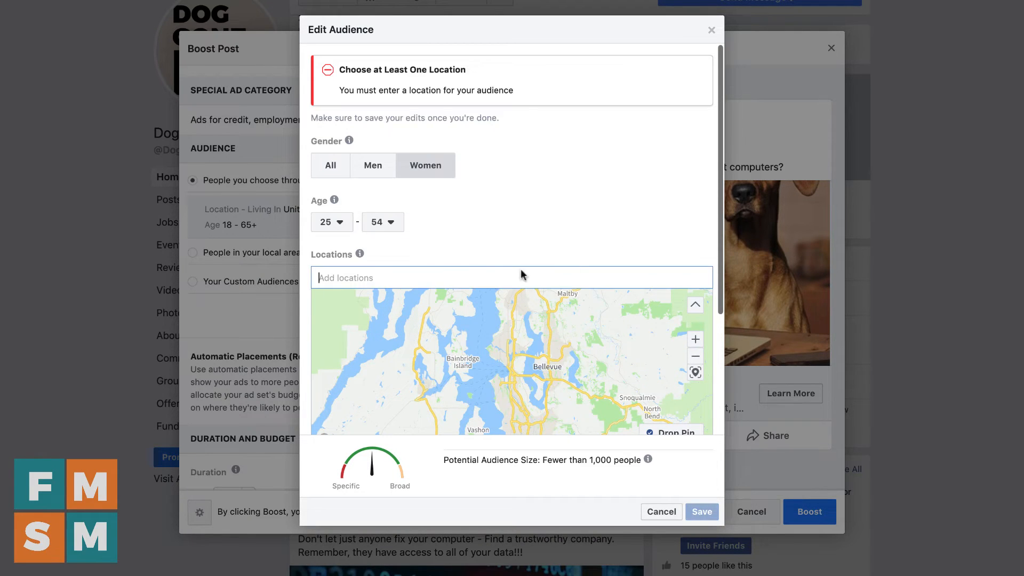
text(98101)
key(Return)
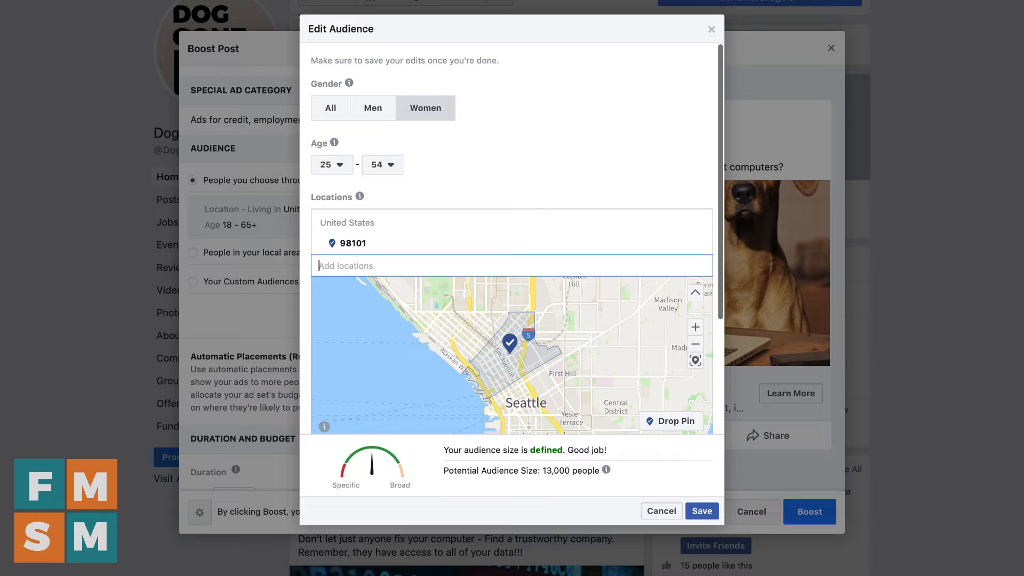
text(98103)
key(Return)
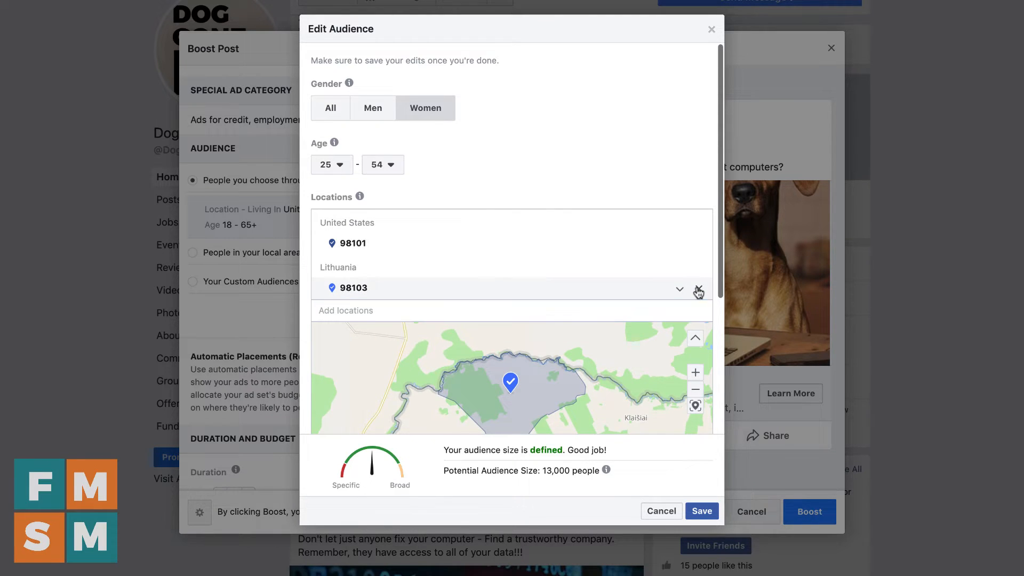
Replace the Lithuanian postal code 98103 with 98103 in Seattle, Washington, and add postal code 98105 to the audience locations.
click(698, 291)
click(408, 268)
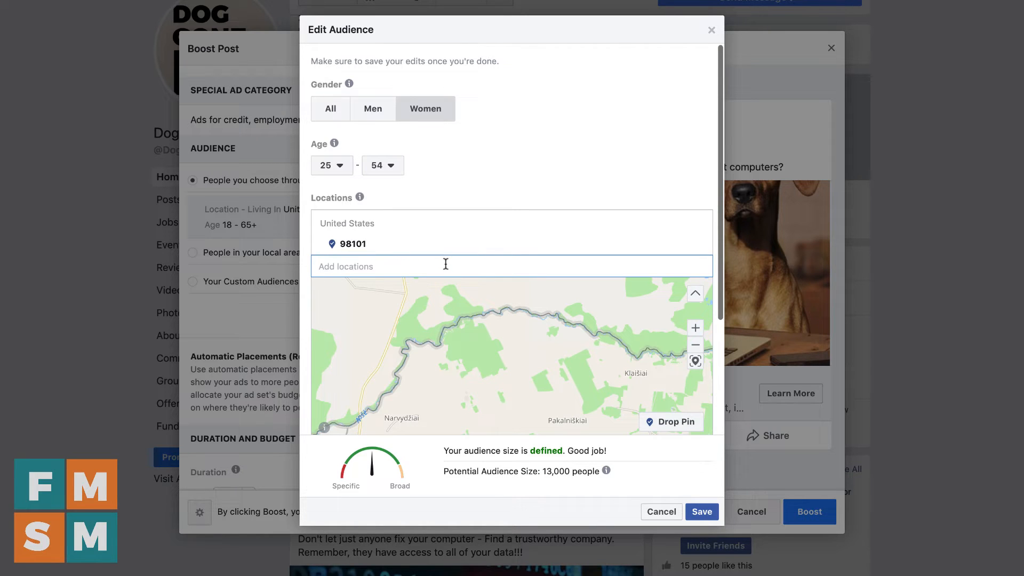
text(98103)
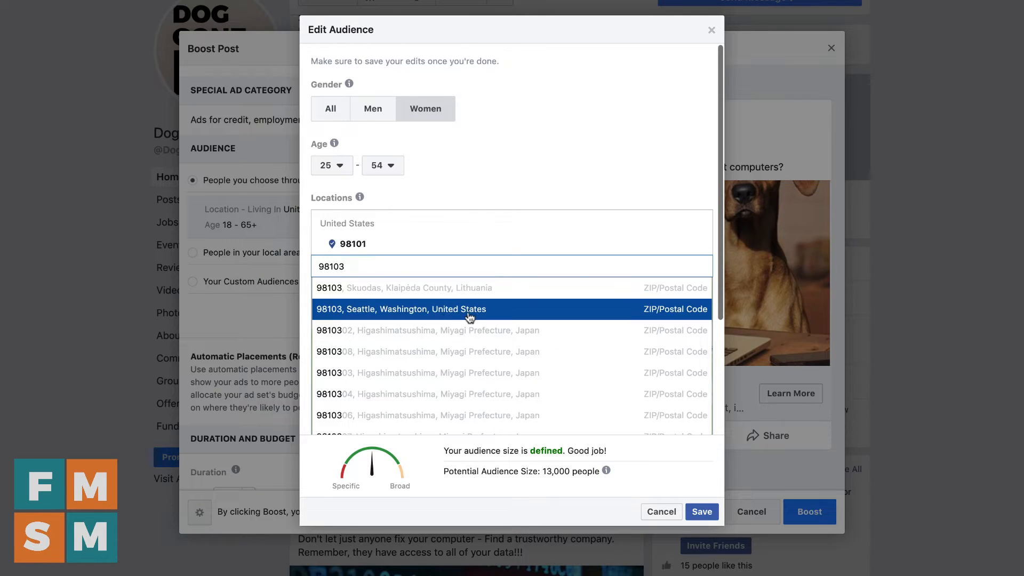
click(421, 309)
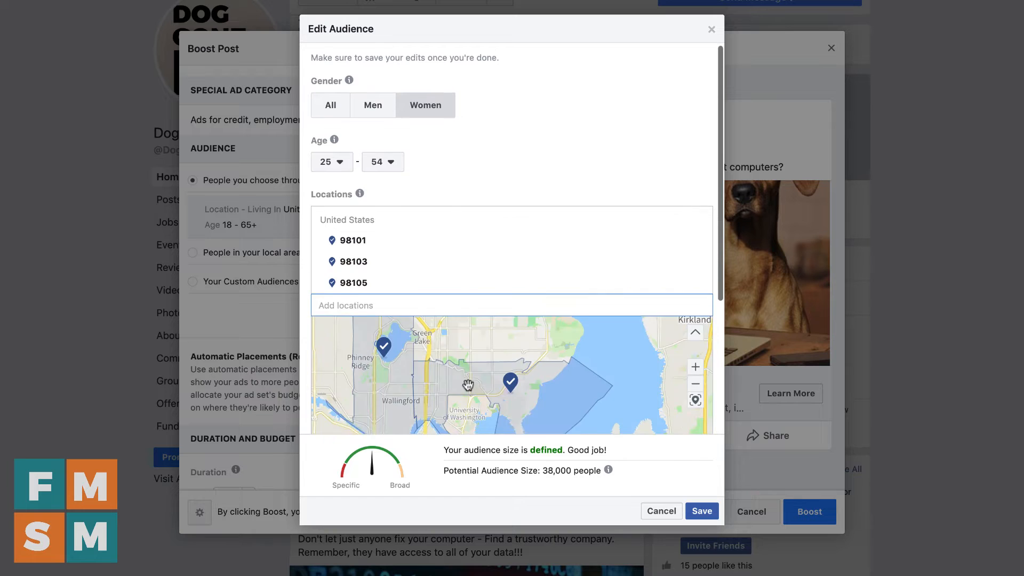
scroll(692, 350, down, 2)
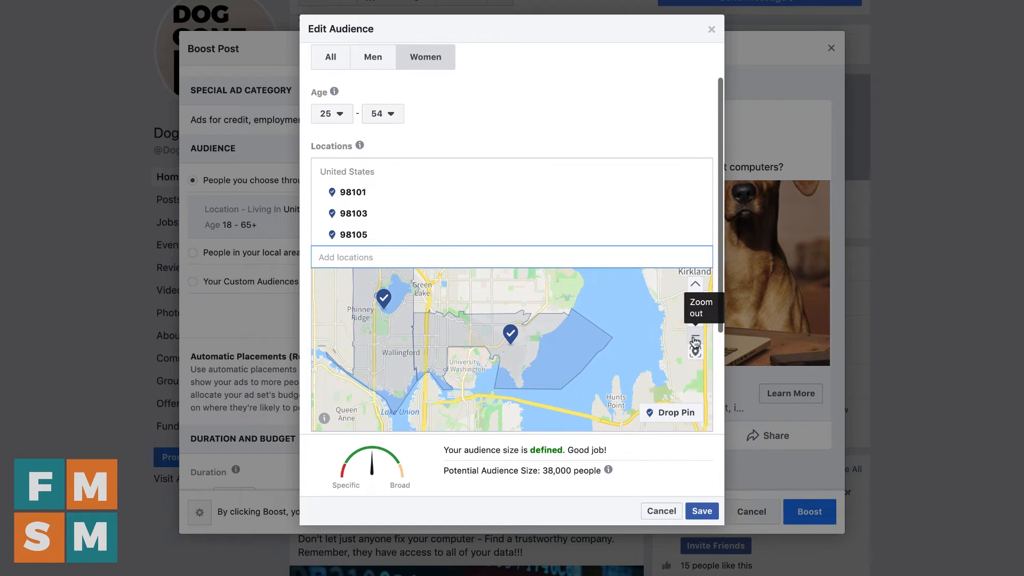
click(696, 335)
click(695, 336)
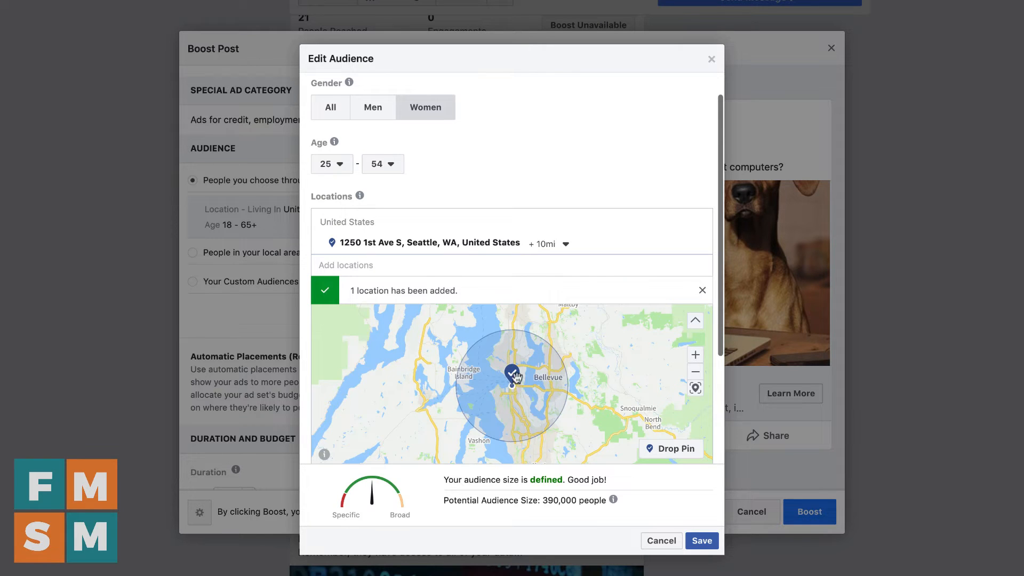
Set the radius around the pinned Seattle location to 1 mile and check the potential audience size estimate.
click(566, 246)
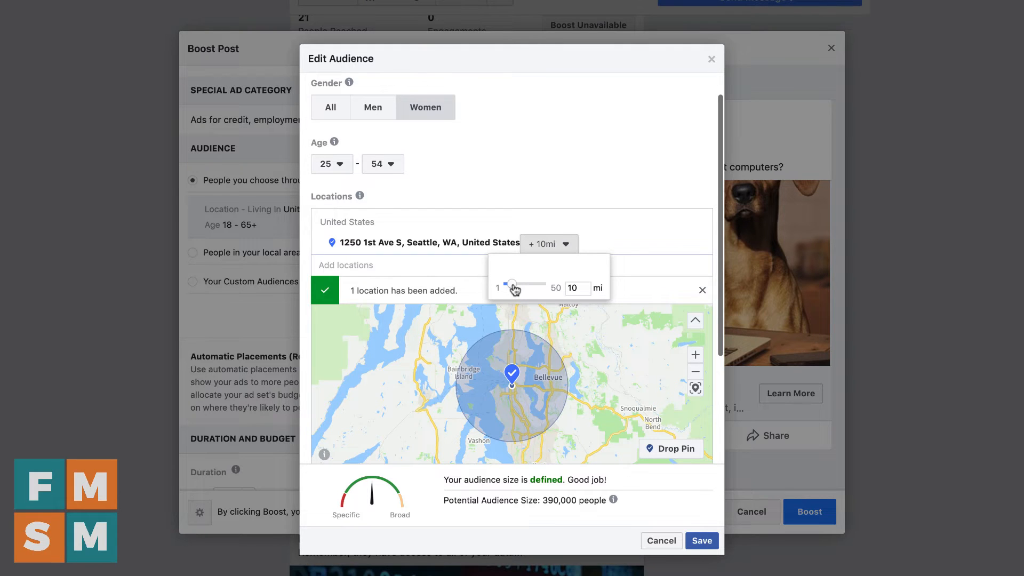
drag(514, 289, 489, 287)
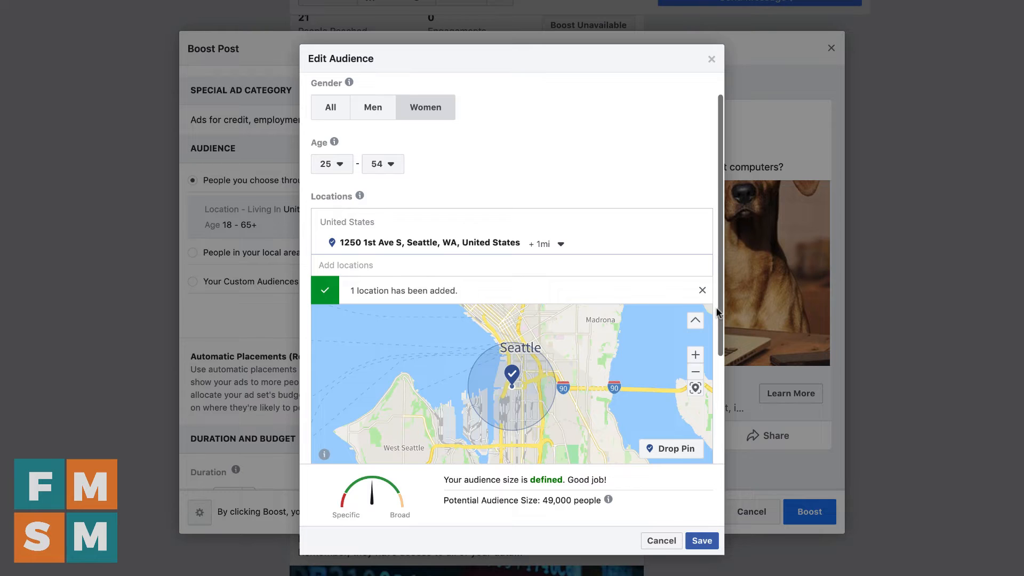
scroll(718, 312, down, 3)
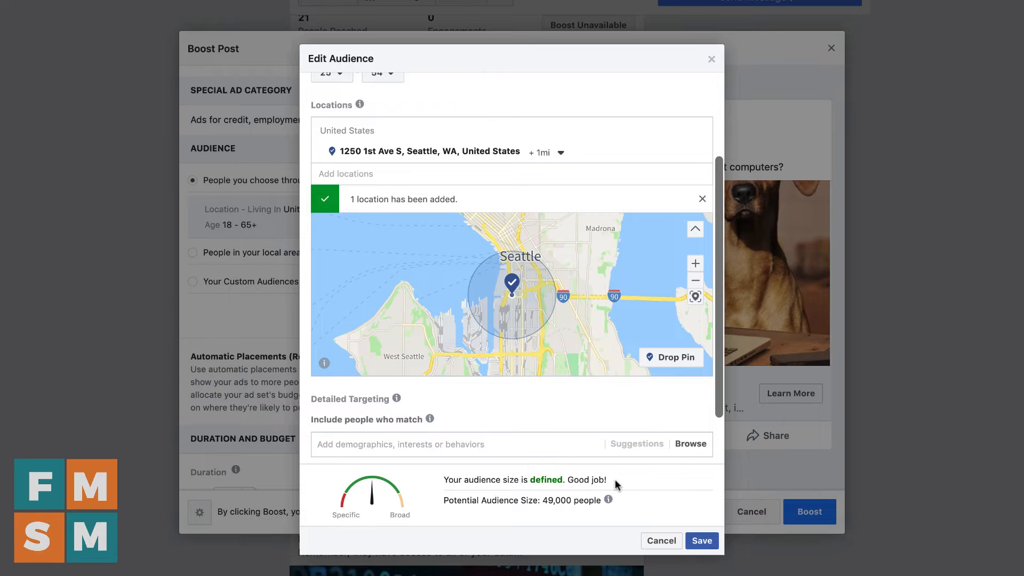
mouse_move(608, 499)
drag(543, 502, 602, 500)
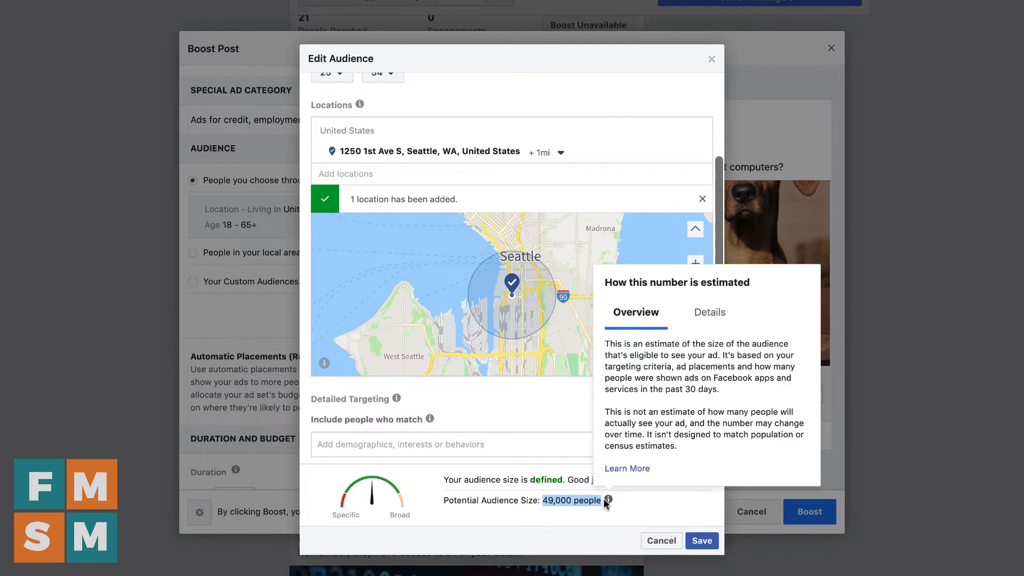
click(564, 501)
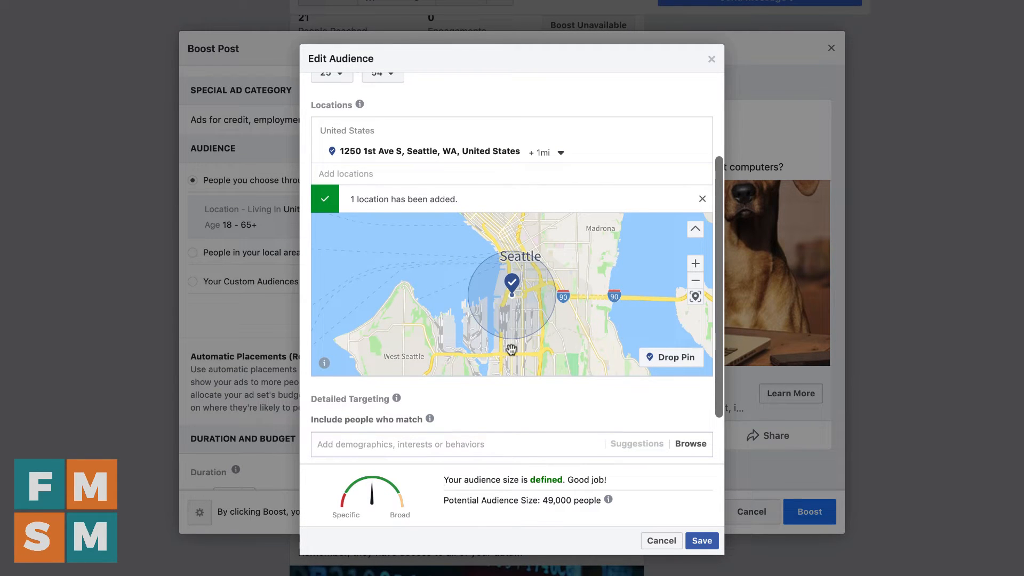
Search the detailed targeting options for coffee.
scroll(512, 349, down, 2)
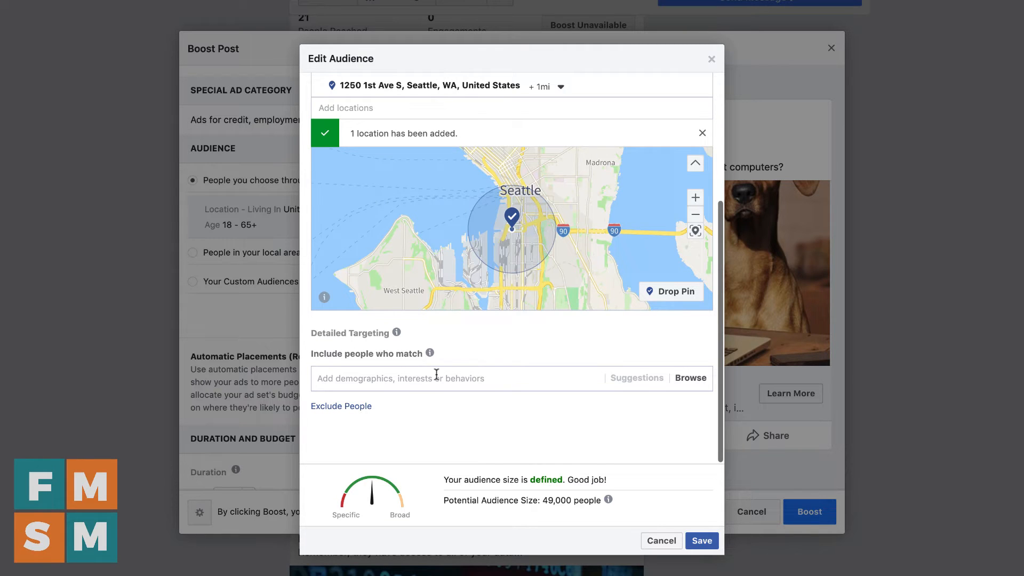
click(516, 377)
click(478, 376)
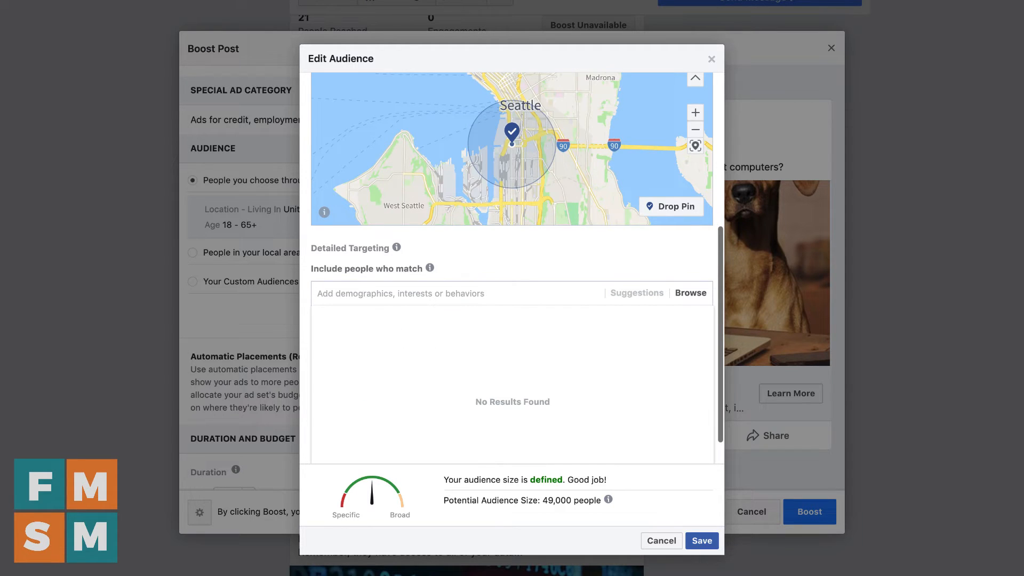
text(cof)
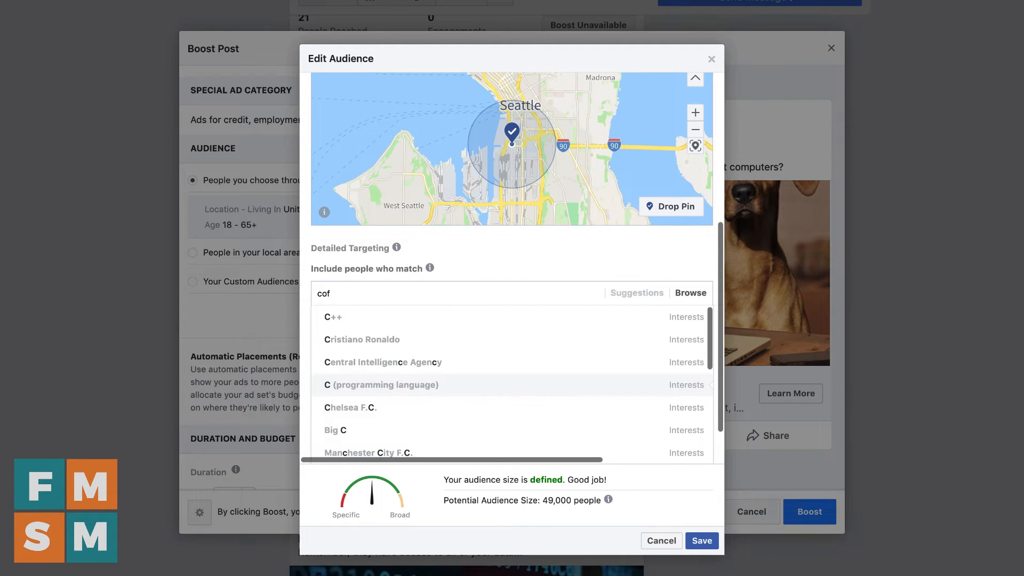
text(fee)
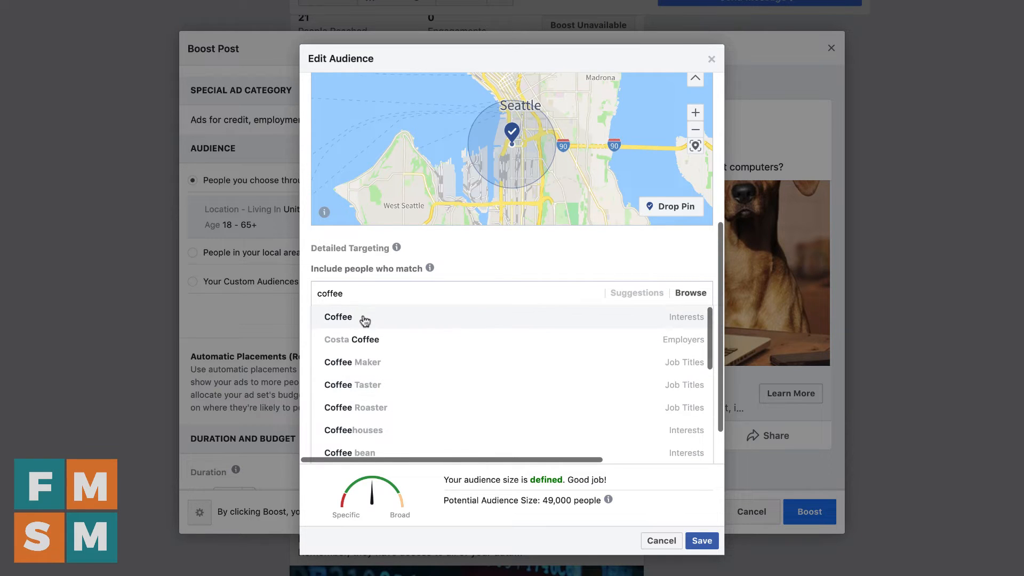
Look through the coffee targeting matches, comparing the interests, employers and job titles they belong to.
scroll(363, 322, up, 1)
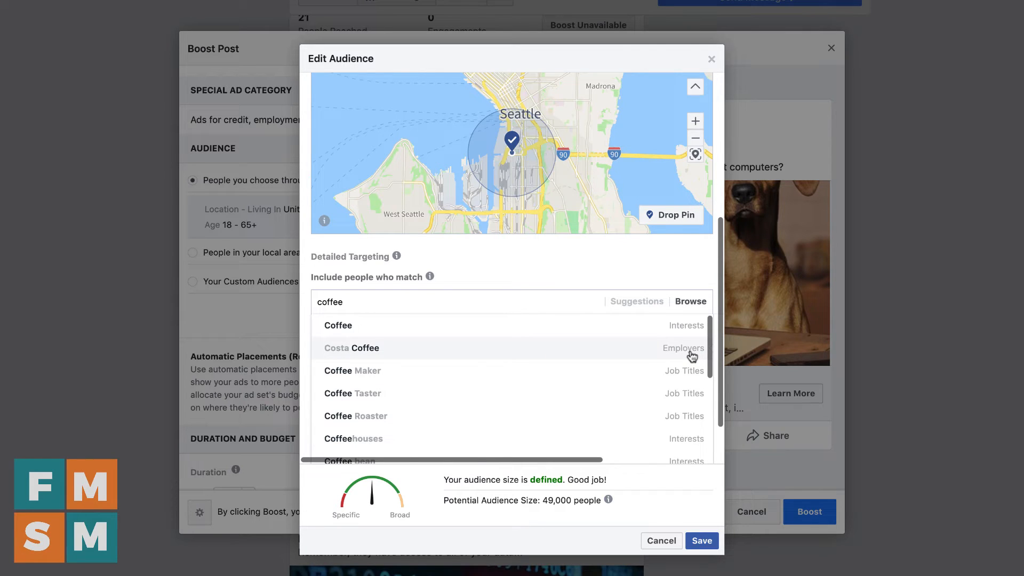
scroll(686, 380, down, 1)
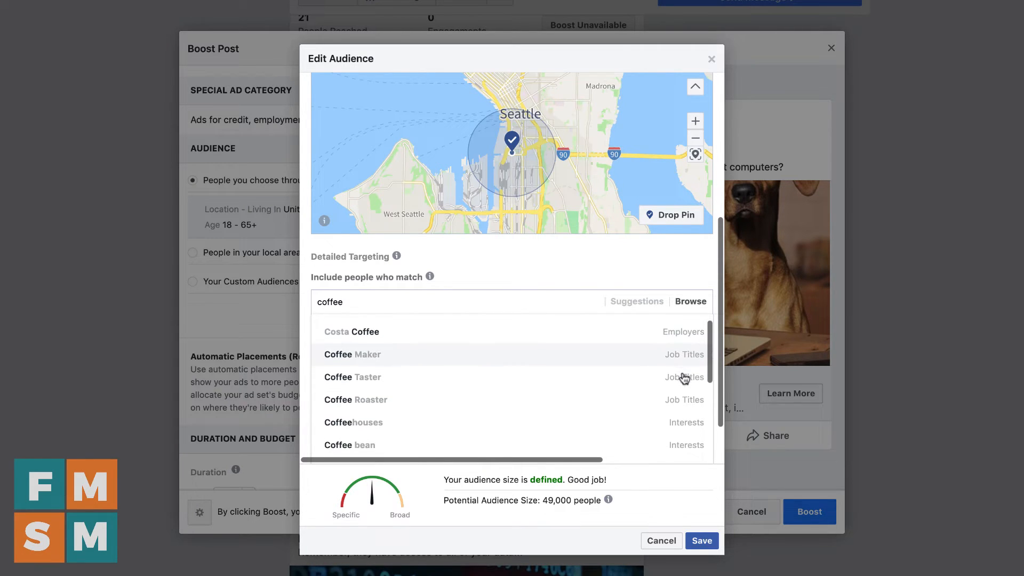
scroll(684, 379, down, 4)
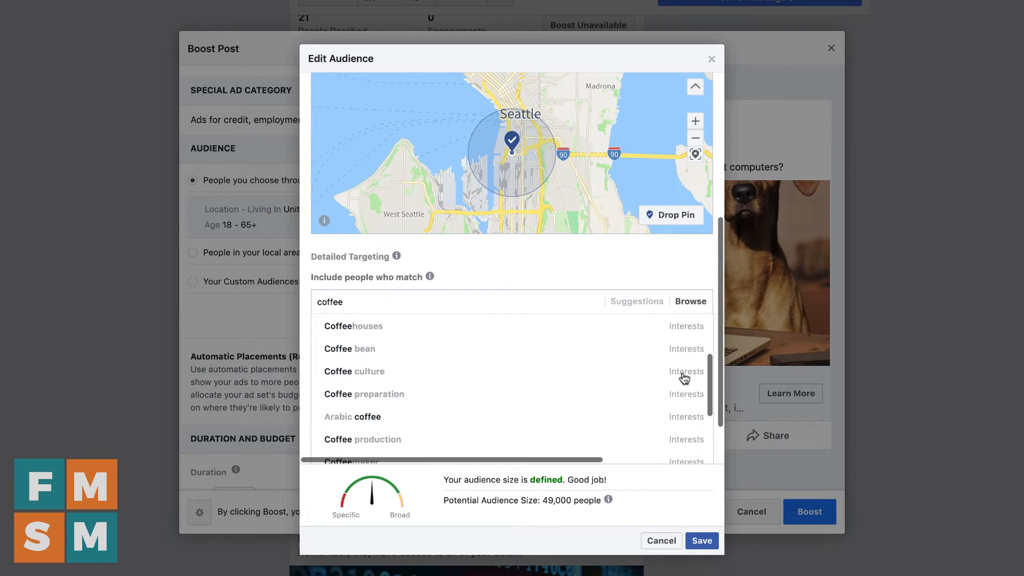
scroll(684, 381, up, 5)
scroll(685, 382, down, 5)
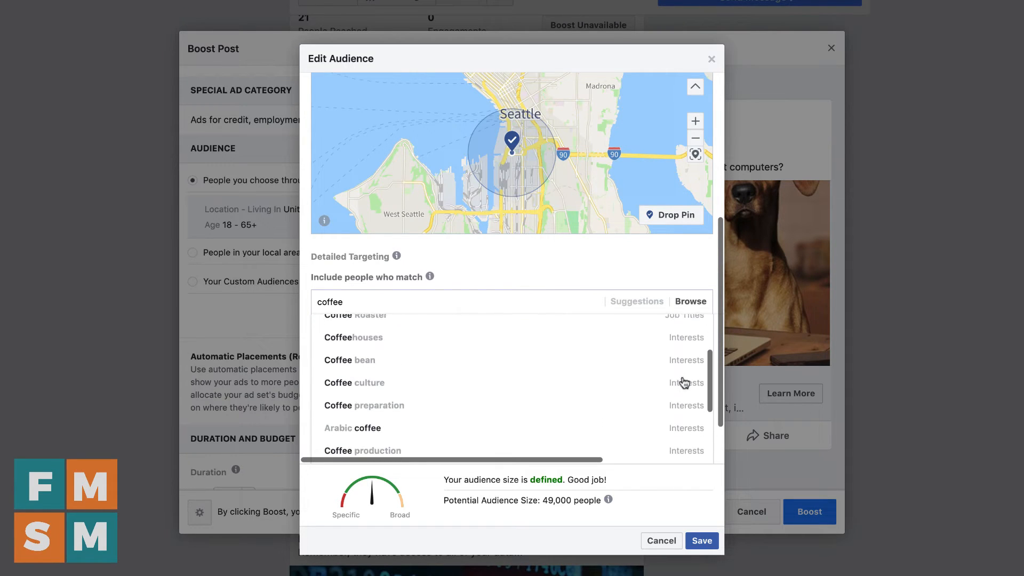
scroll(685, 382, up, 6)
scroll(644, 411, down, 5)
scroll(640, 412, up, 6)
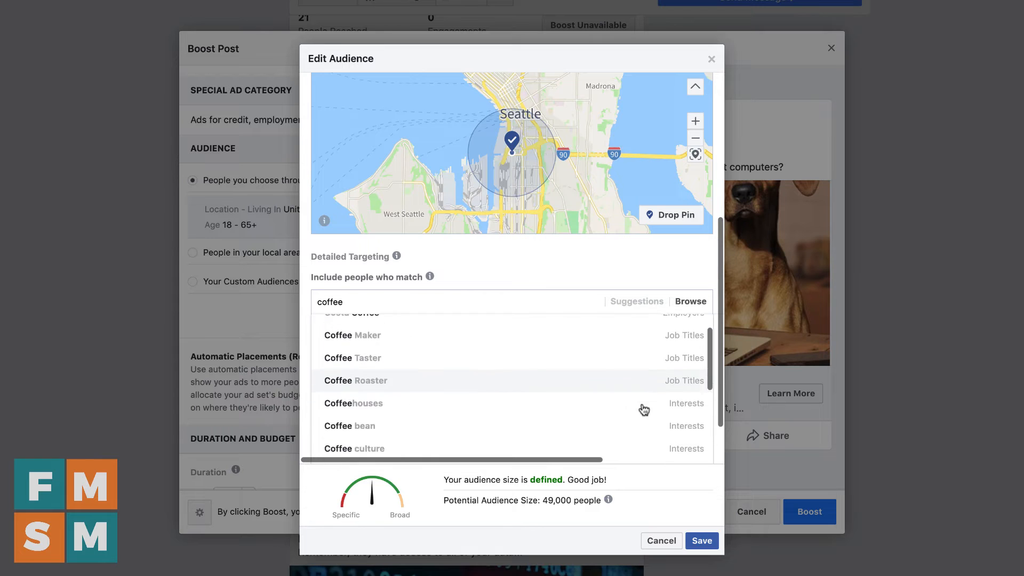
scroll(585, 422, down, 3)
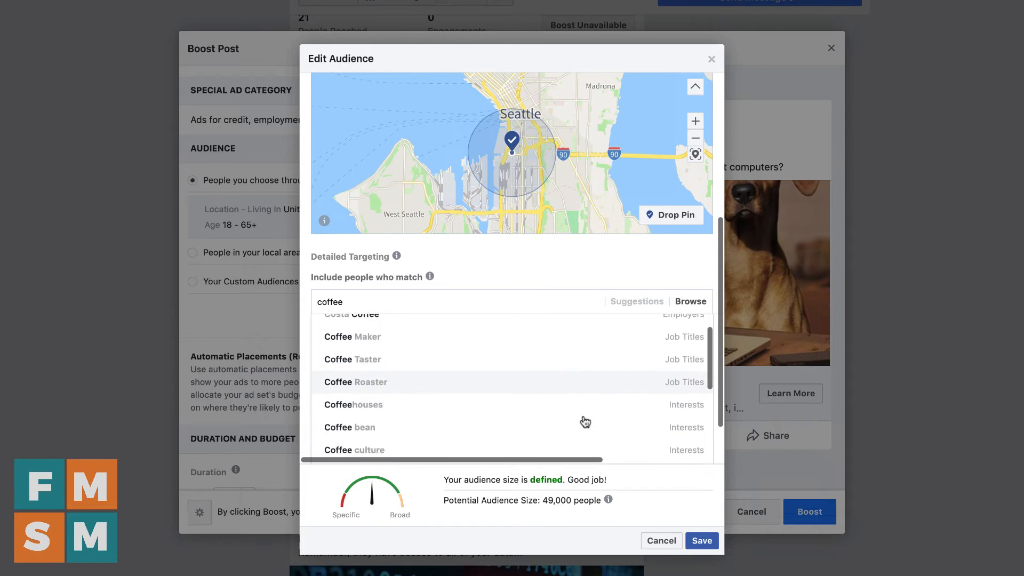
scroll(585, 421, up, 3)
scroll(584, 421, down, 2)
scroll(582, 421, up, 2)
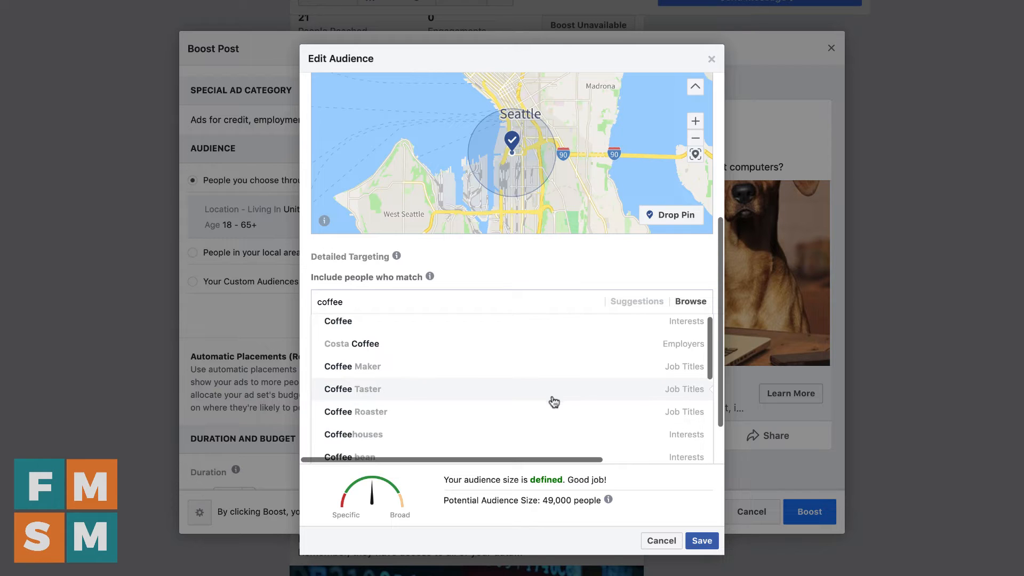
scroll(555, 402, down, 5)
scroll(555, 402, up, 5)
scroll(555, 401, down, 1)
scroll(554, 402, up, 1)
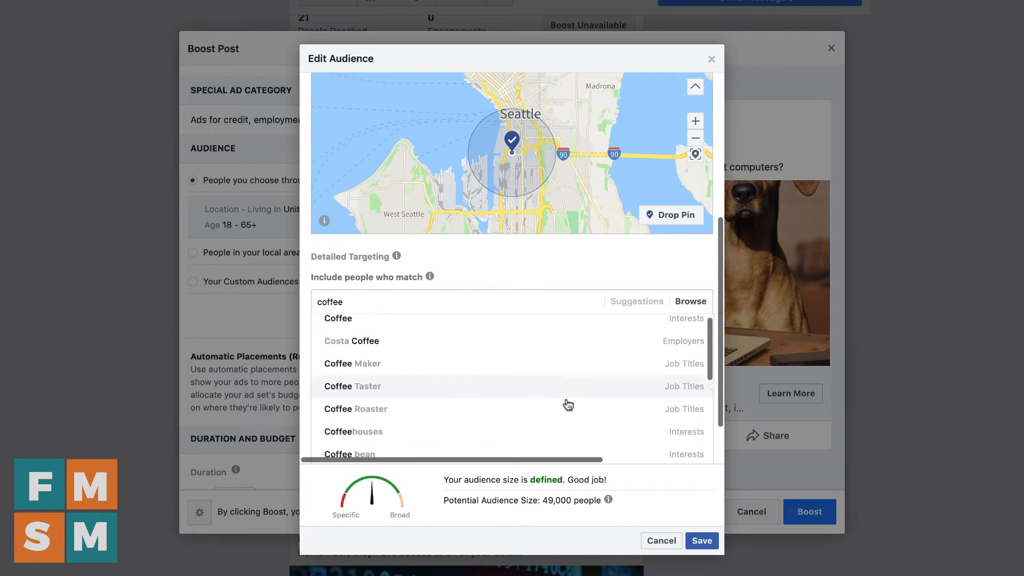
scroll(567, 405, up, 5)
scroll(578, 399, down, 5)
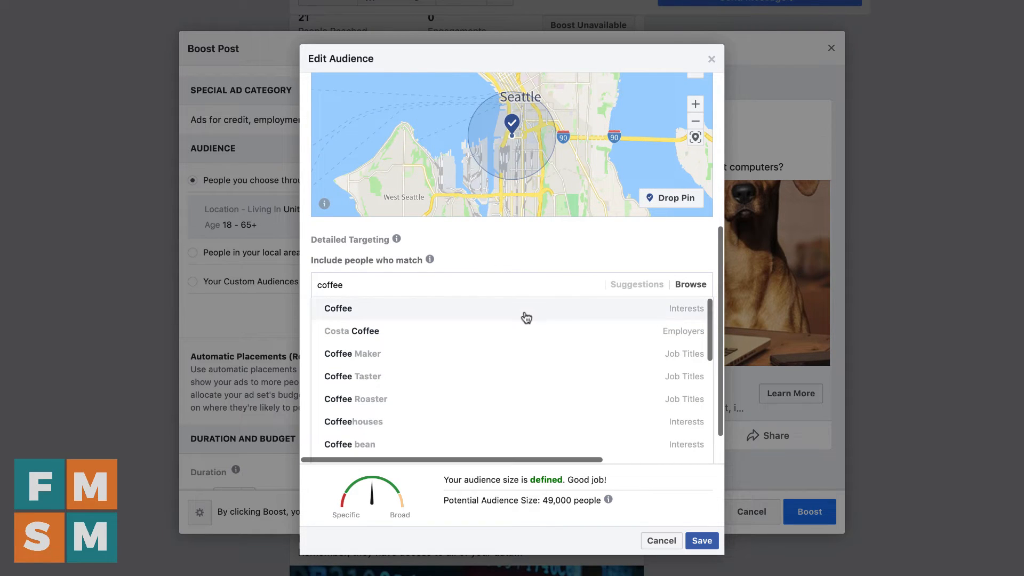
Include the Coffee interest in the detailed targeting and review the suggestions related to it.
click(499, 314)
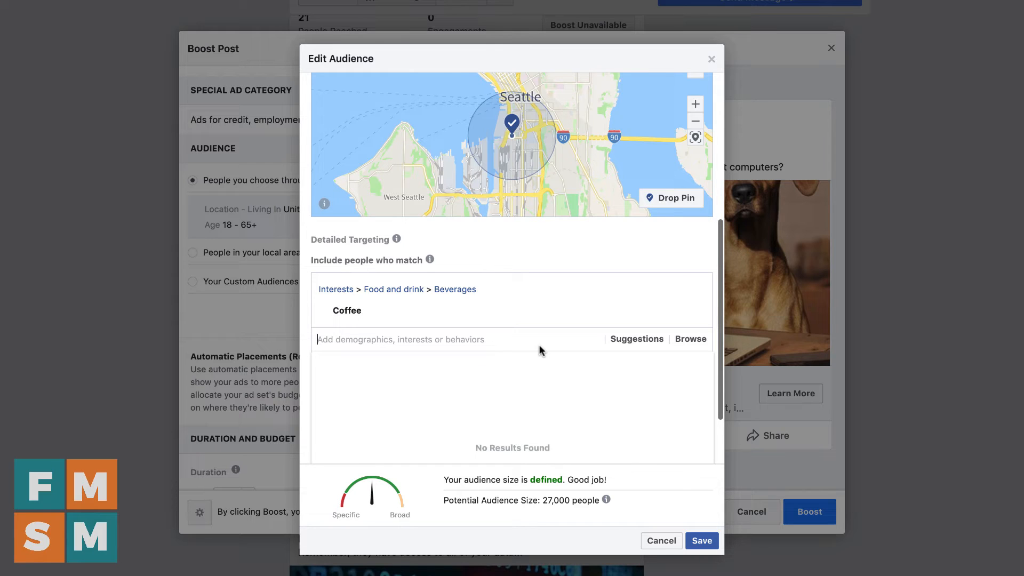
mouse_move(361, 319)
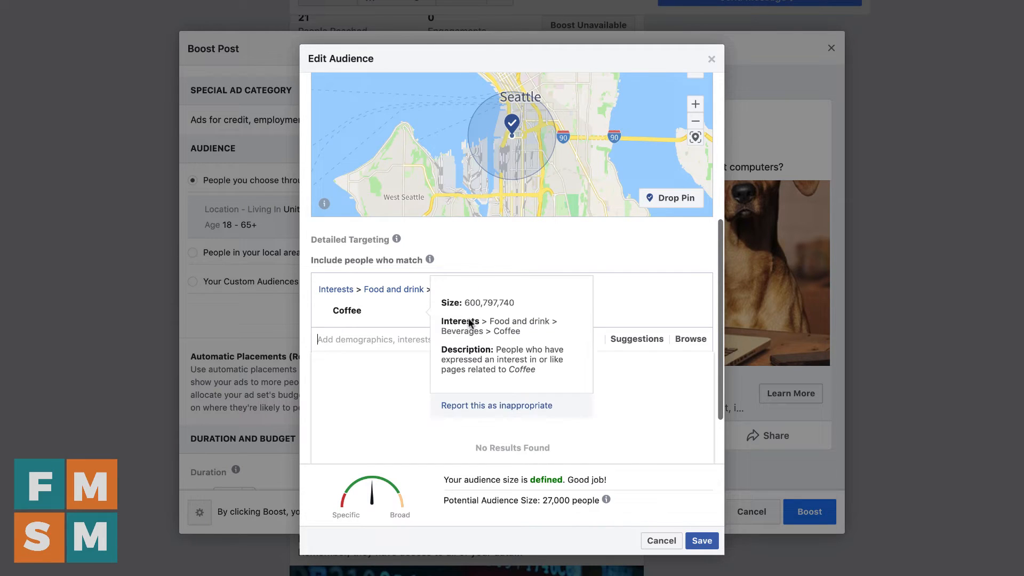
click(638, 340)
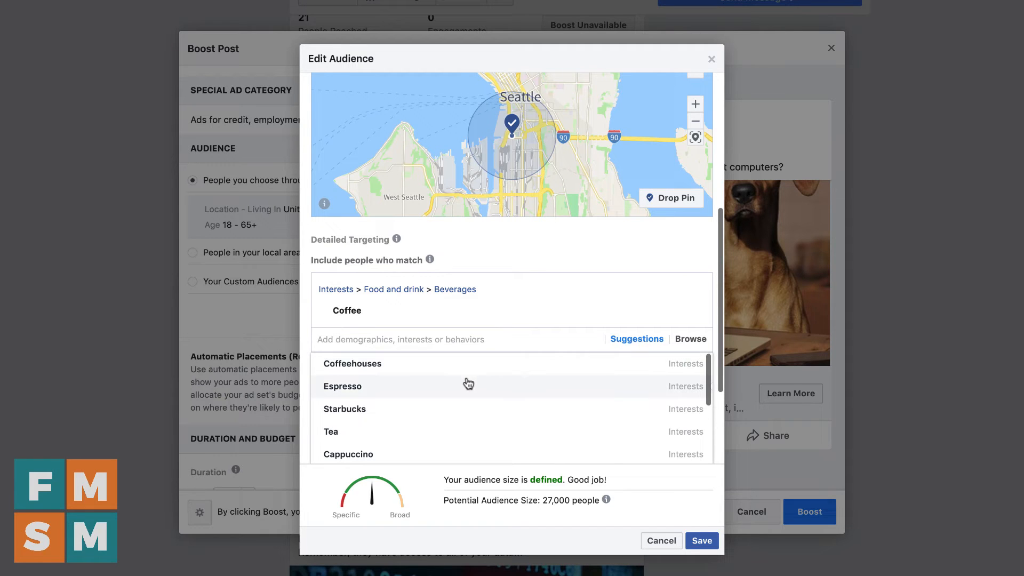
scroll(467, 409, down, 5)
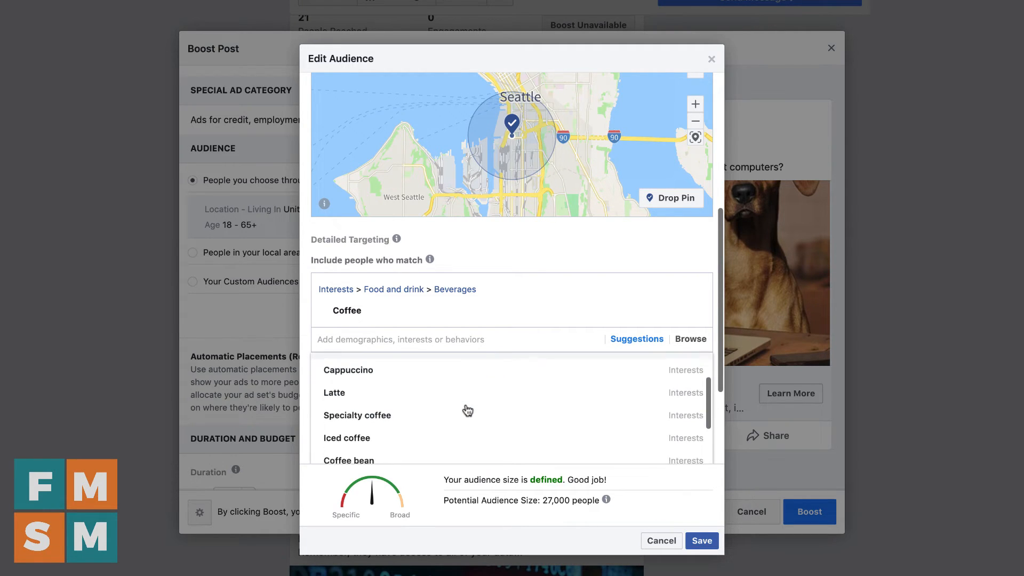
scroll(467, 410, down, 6)
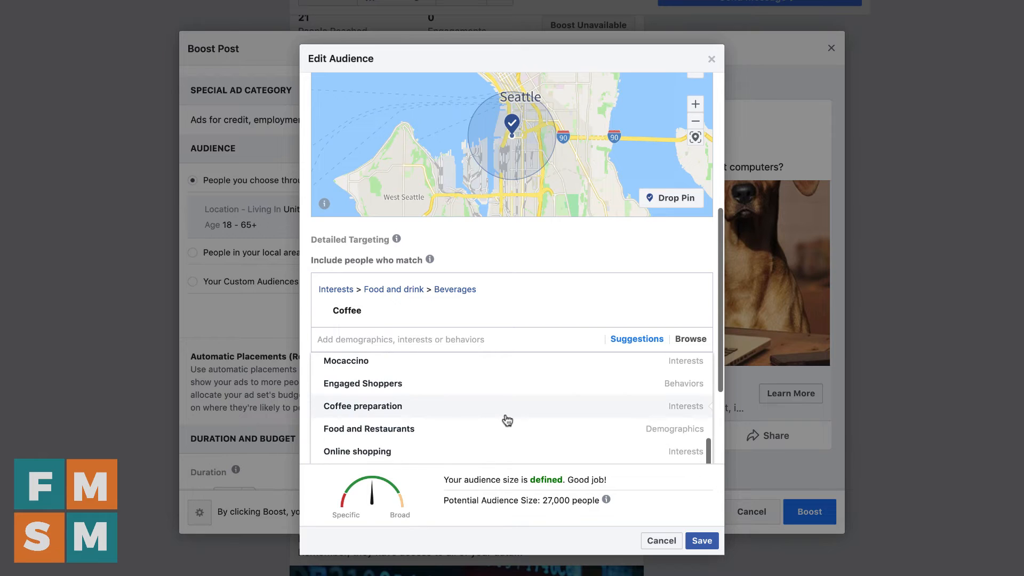
scroll(506, 410, down, 3)
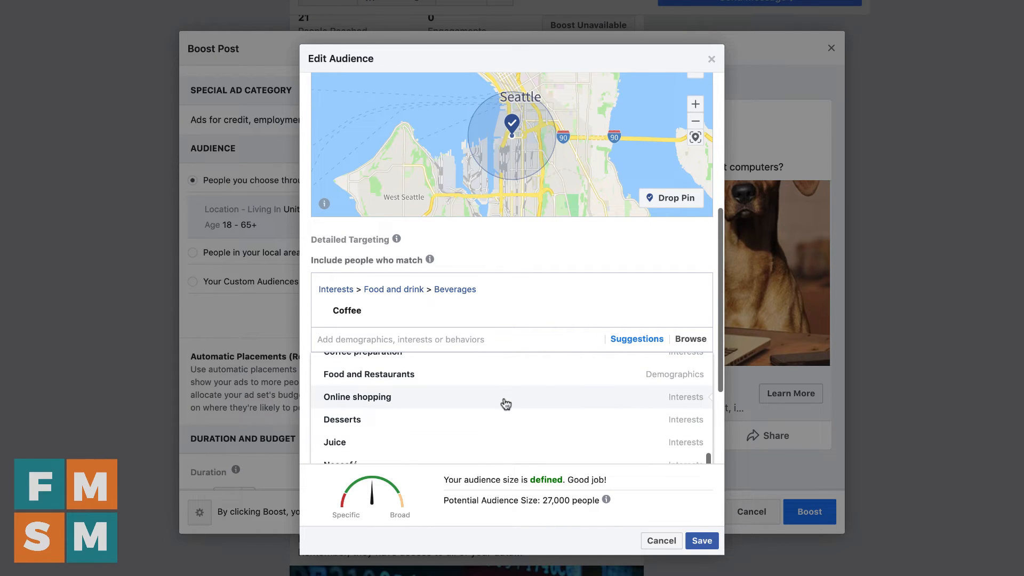
scroll(506, 405, down, 3)
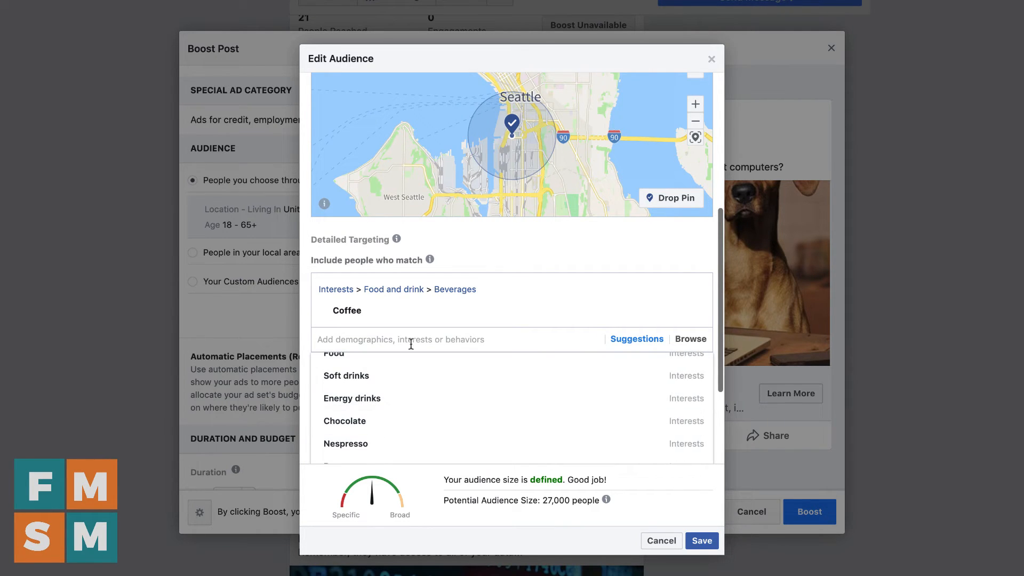
scroll(412, 343, down, 1)
scroll(489, 400, up, 10)
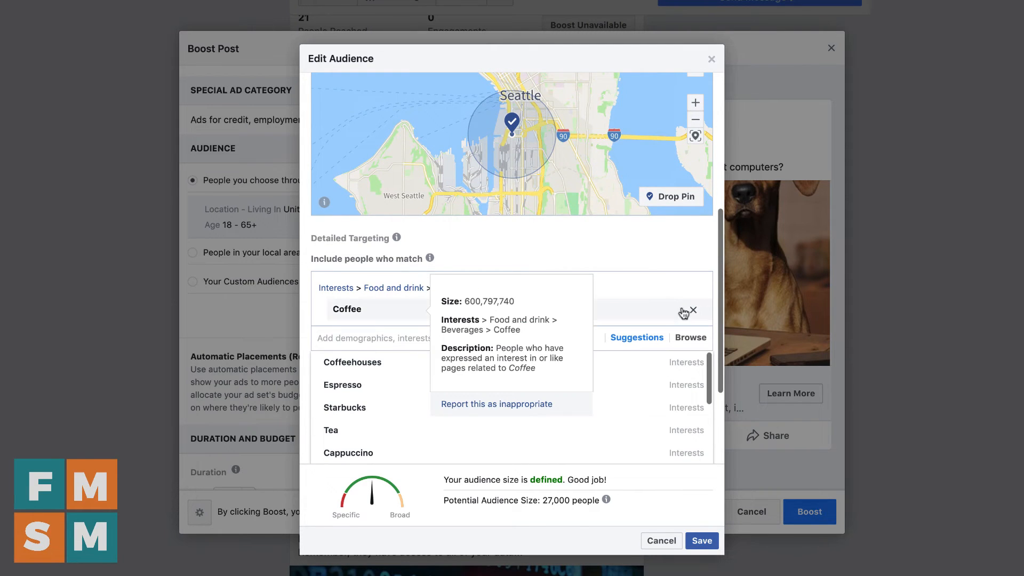
Remove the Coffee interest from the detailed targeting.
click(697, 313)
click(697, 289)
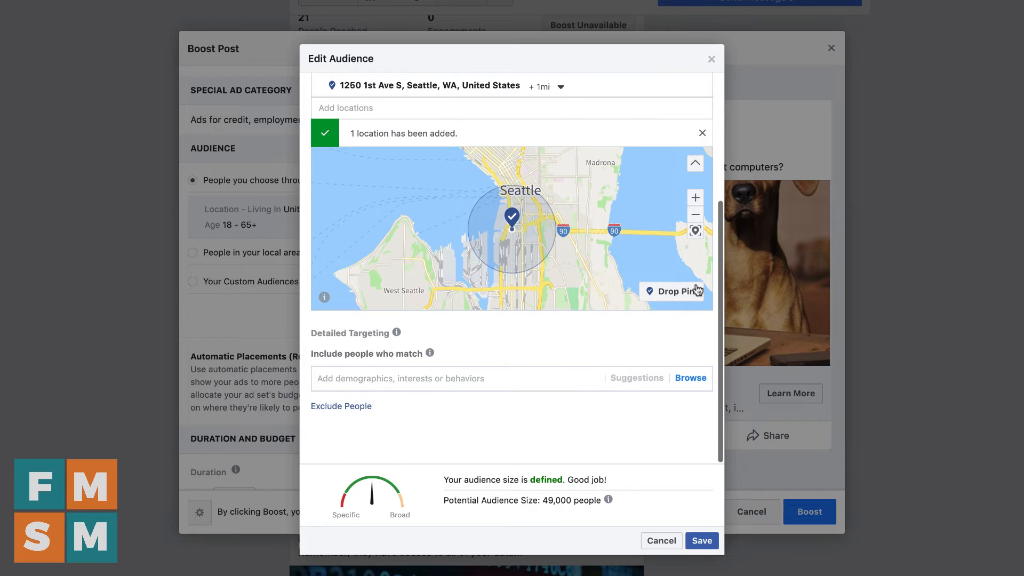
Browse the Demographics options of the detailed targeting, examining the Education and Life Events categories, including Birthday.
click(691, 378)
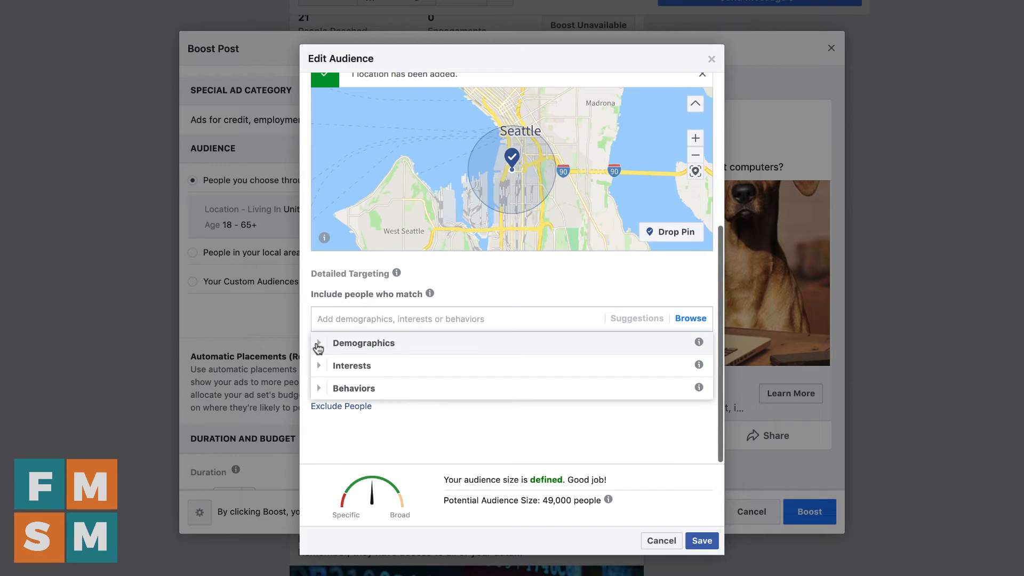
click(319, 346)
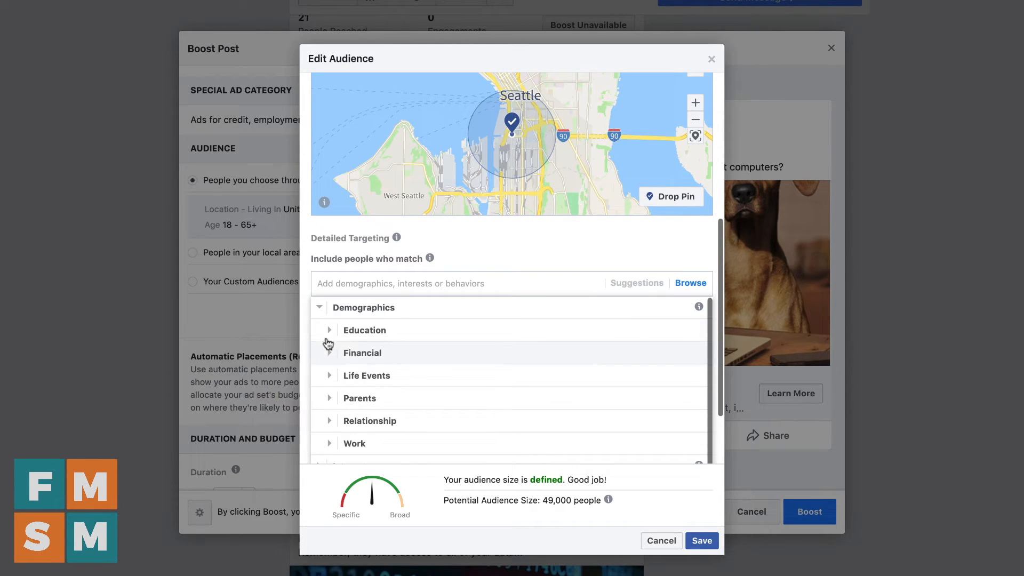
click(331, 333)
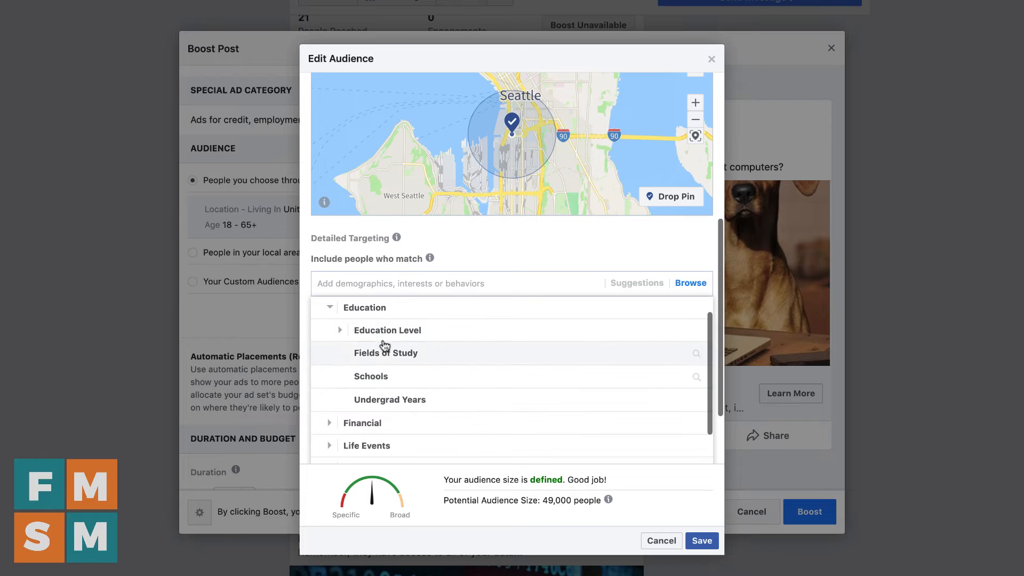
scroll(374, 390, down, 3)
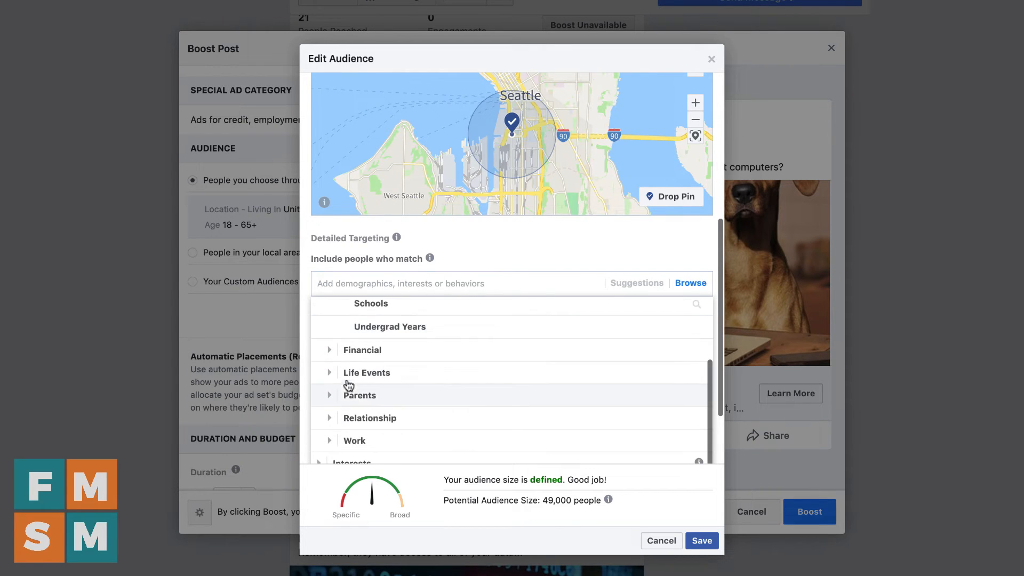
click(329, 364)
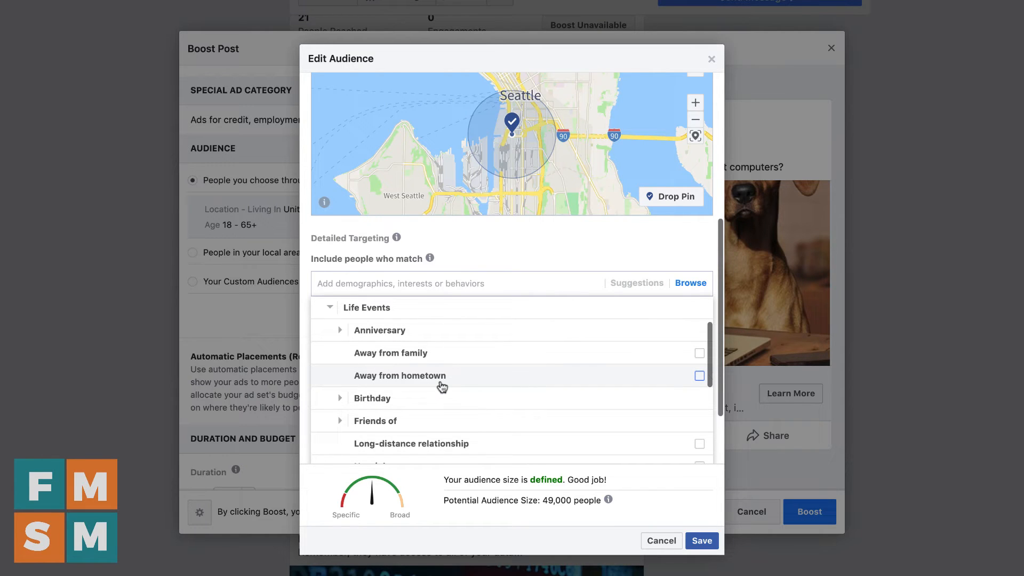
click(341, 399)
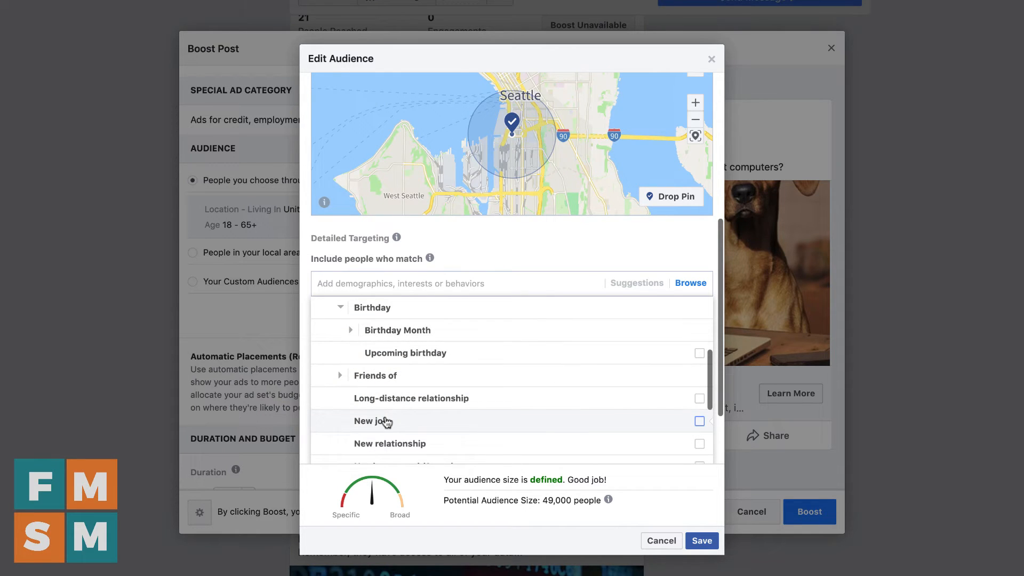
scroll(386, 421, down, 5)
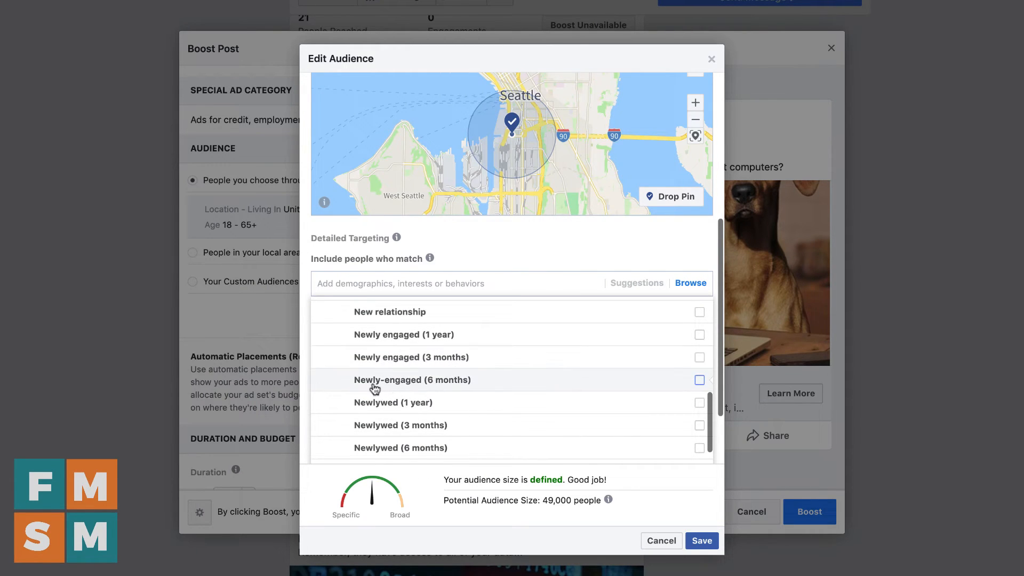
scroll(450, 389, down, 4)
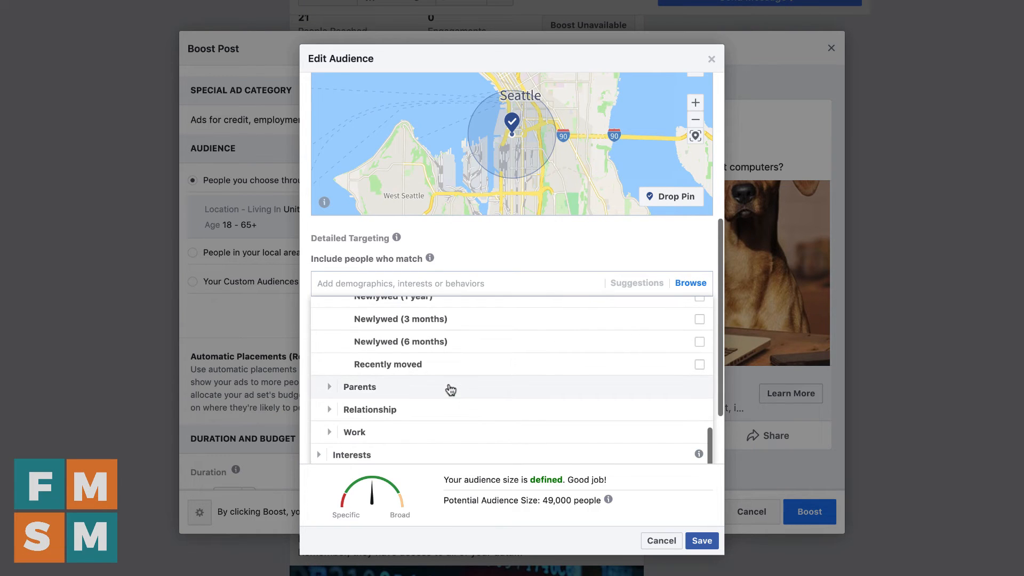
scroll(451, 389, down, 3)
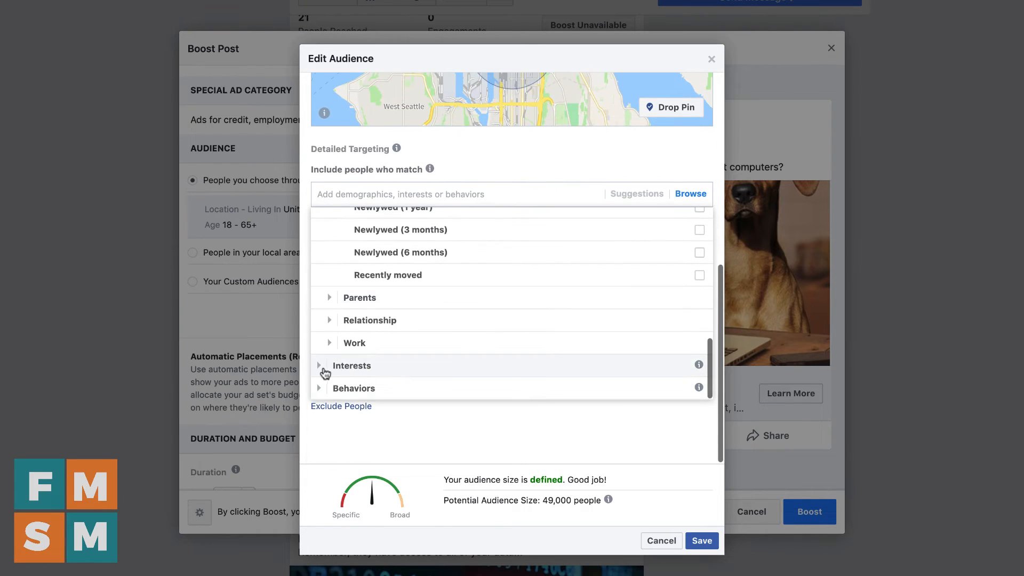
Look through the categories offered under Interests and Behaviors in the detailed targeting.
click(320, 367)
scroll(382, 378, down, 2)
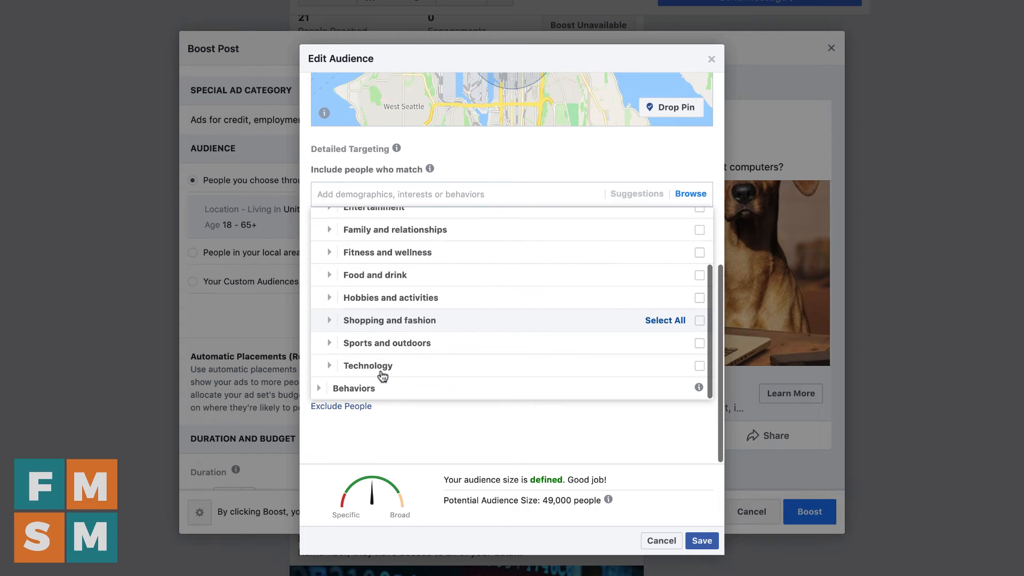
click(324, 390)
scroll(373, 391, down, 3)
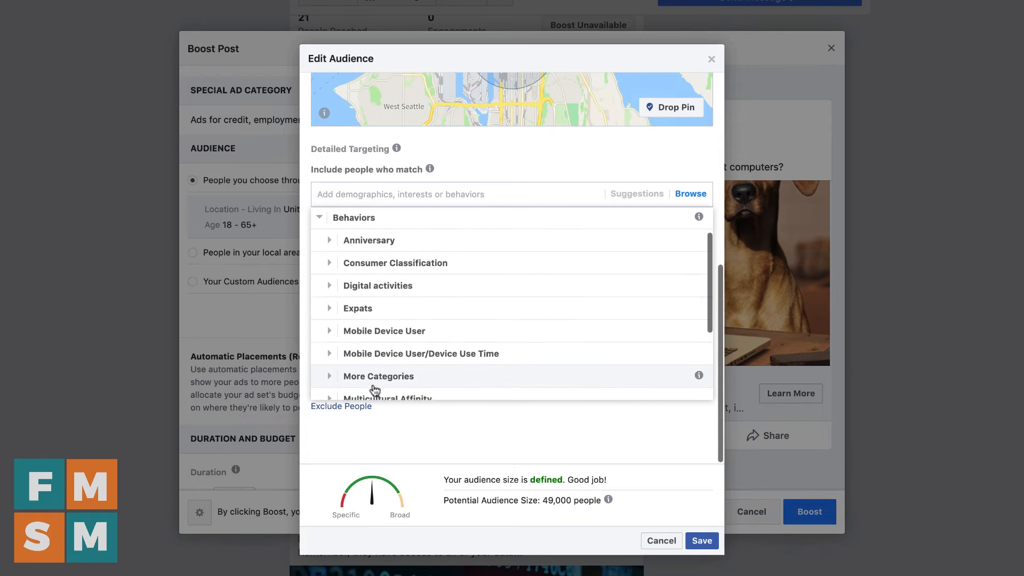
scroll(375, 391, down, 2)
Include the Coffee and Coffeehouses interests and the Coffee Roaster job title in the detailed targeting, and remove the Ballet dancer interest.
text(co)
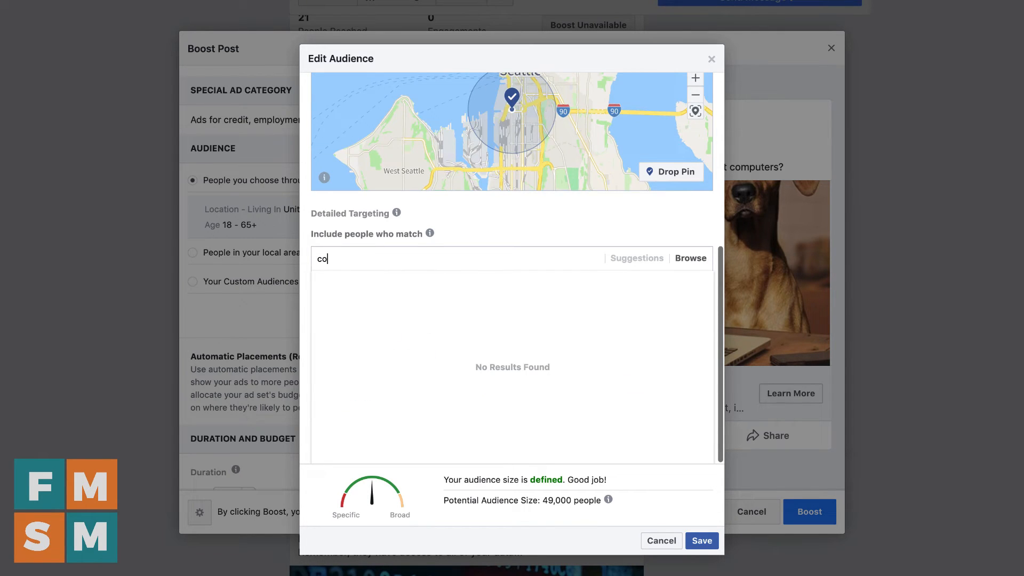
text(ffee)
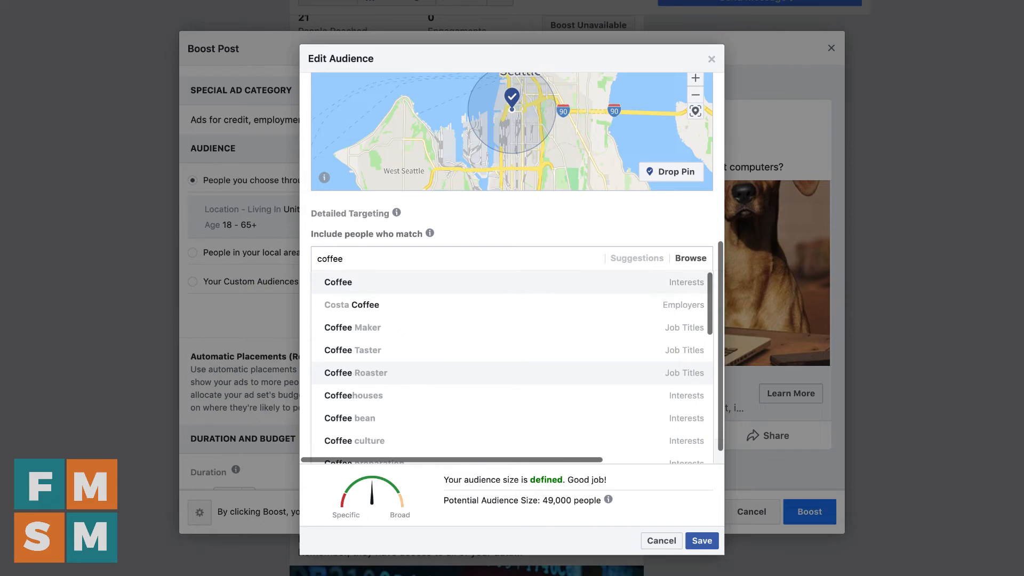
key(Return)
text(c)
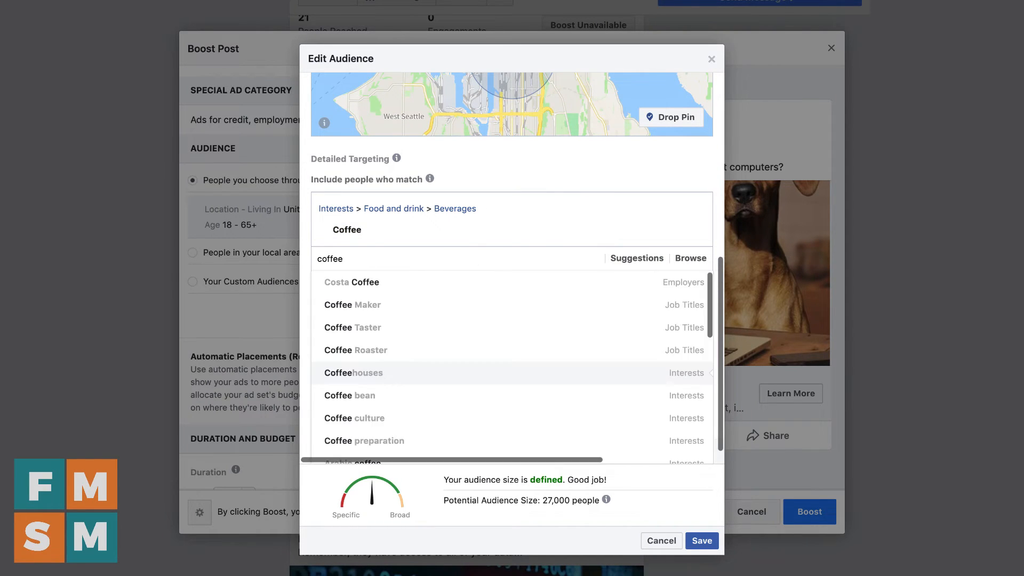
key(Return)
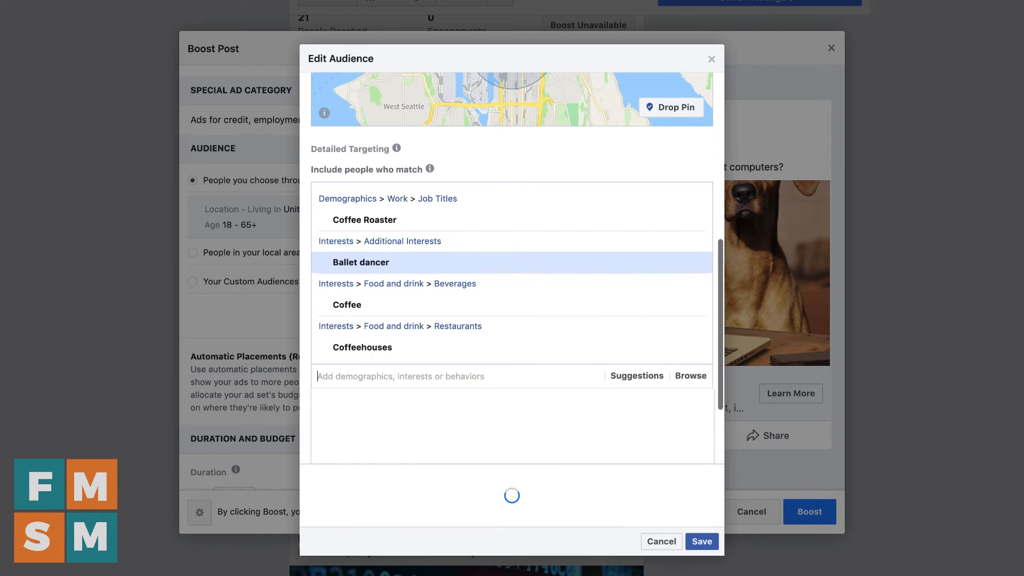
mouse_move(405, 254)
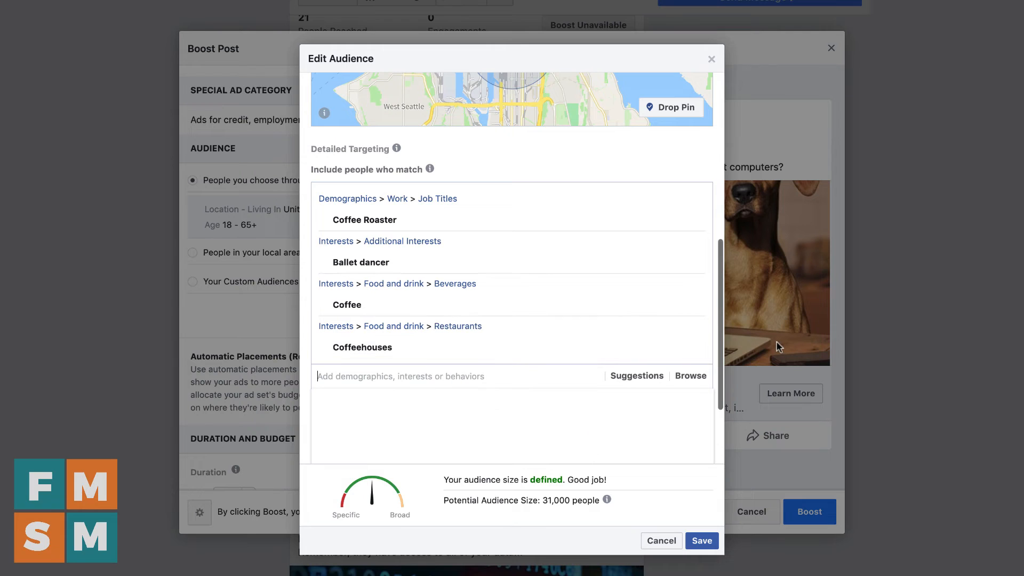
click(695, 265)
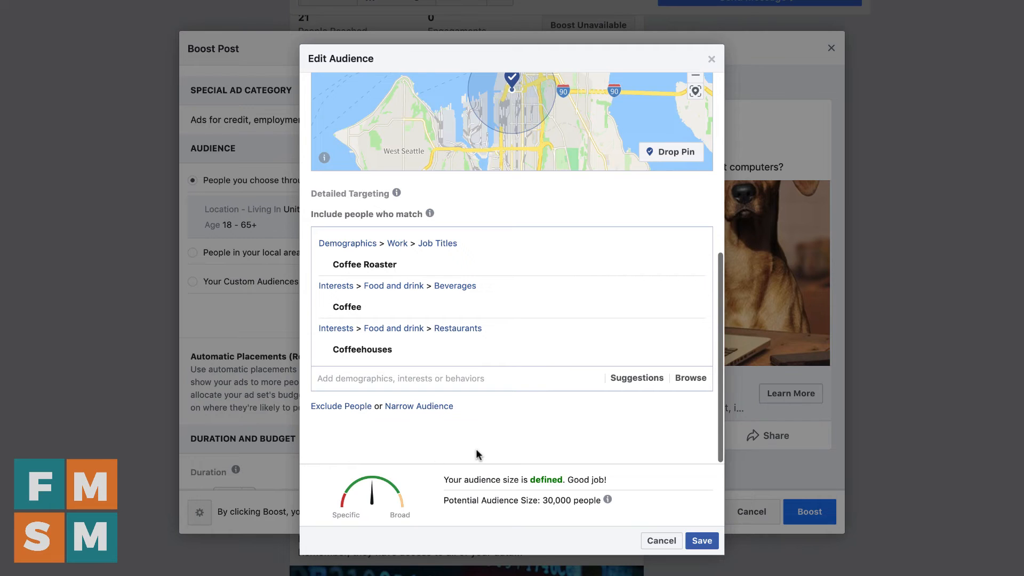
Try narrowing the audience to people who must also match the Ballet dancer interest, and remove that extra condition.
click(415, 407)
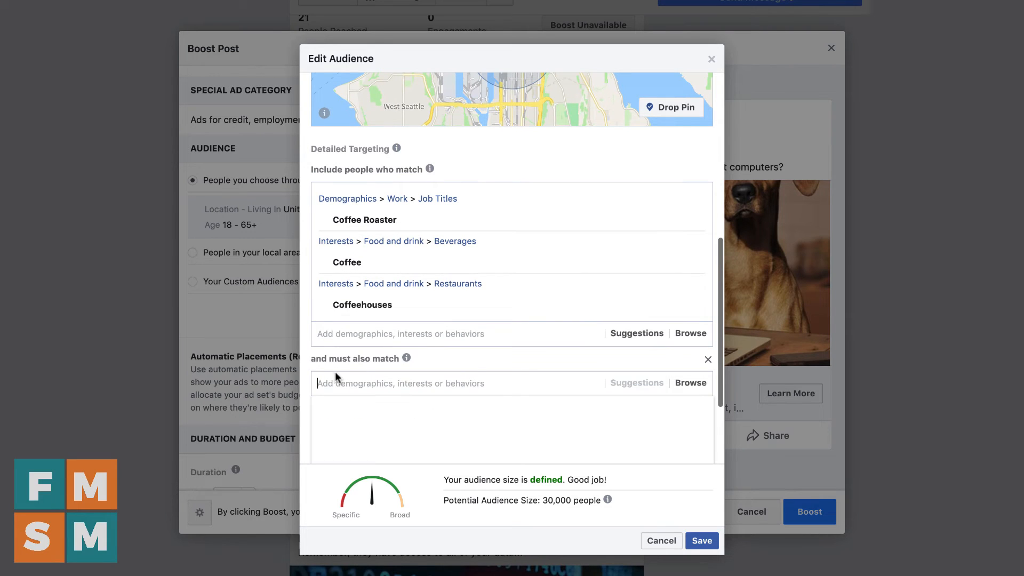
text(ballet)
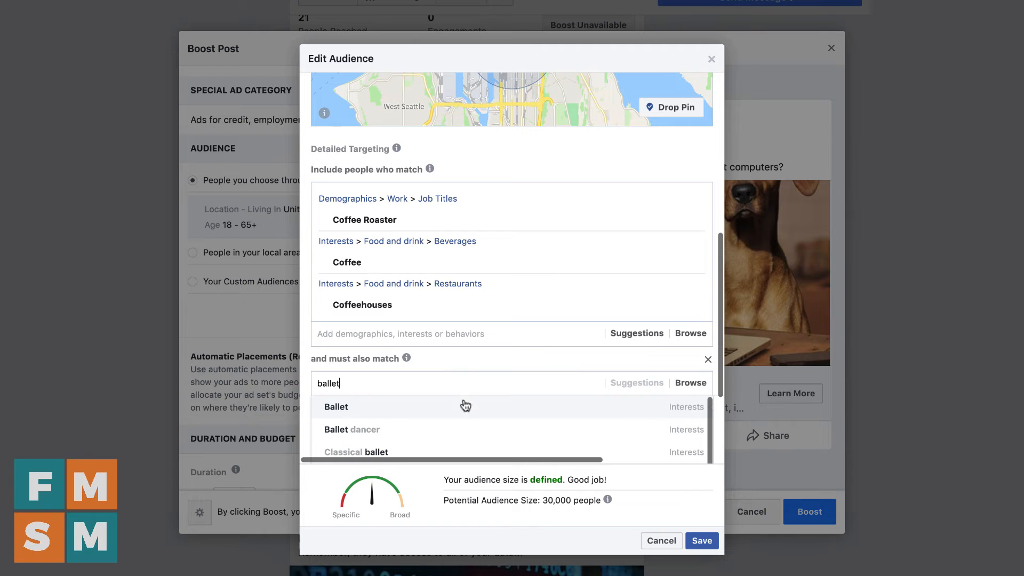
click(449, 425)
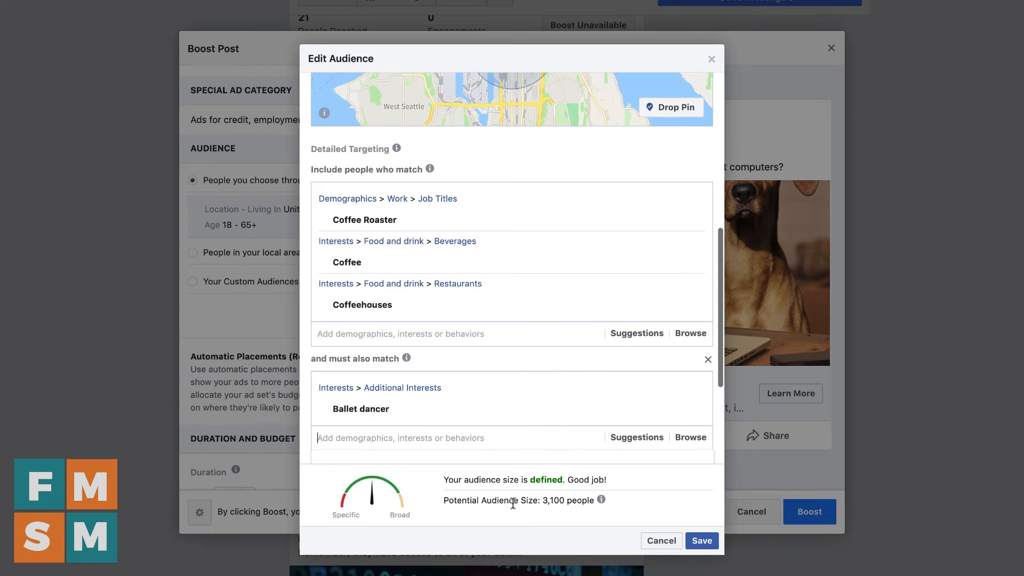
click(425, 410)
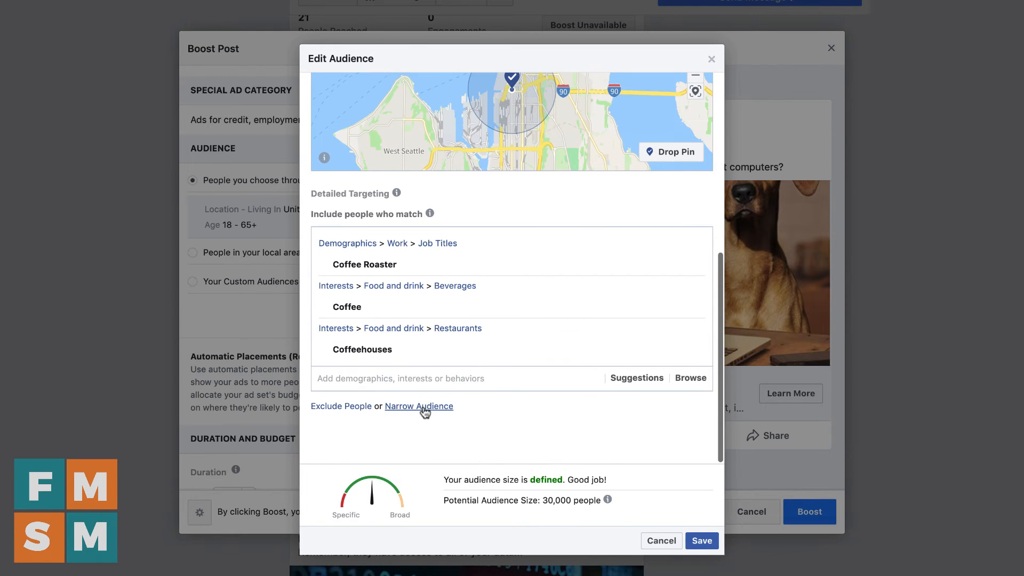
Exclude people whose employer is Starbucks from the audience, and save the edited audience.
click(336, 409)
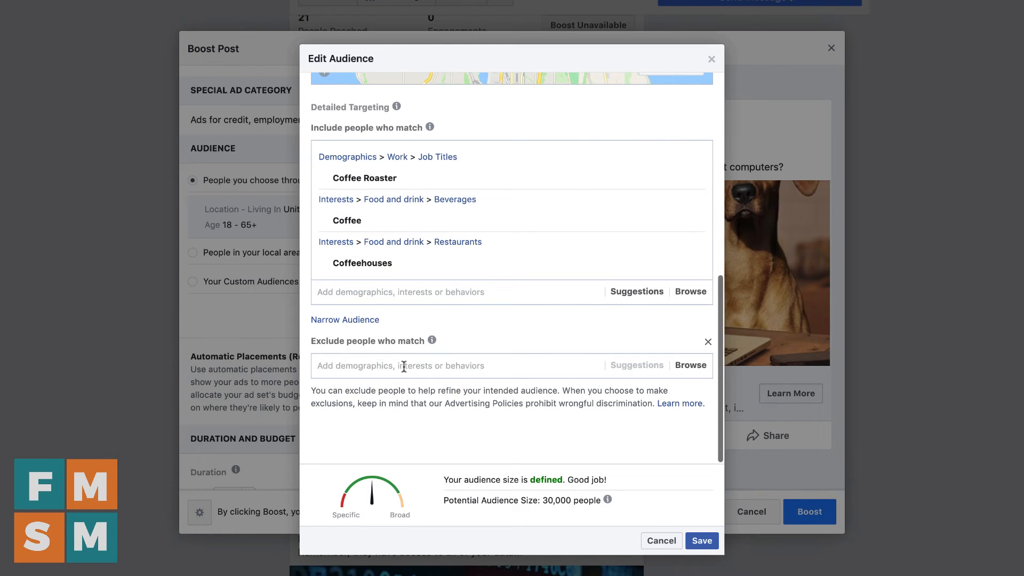
text(starbucks)
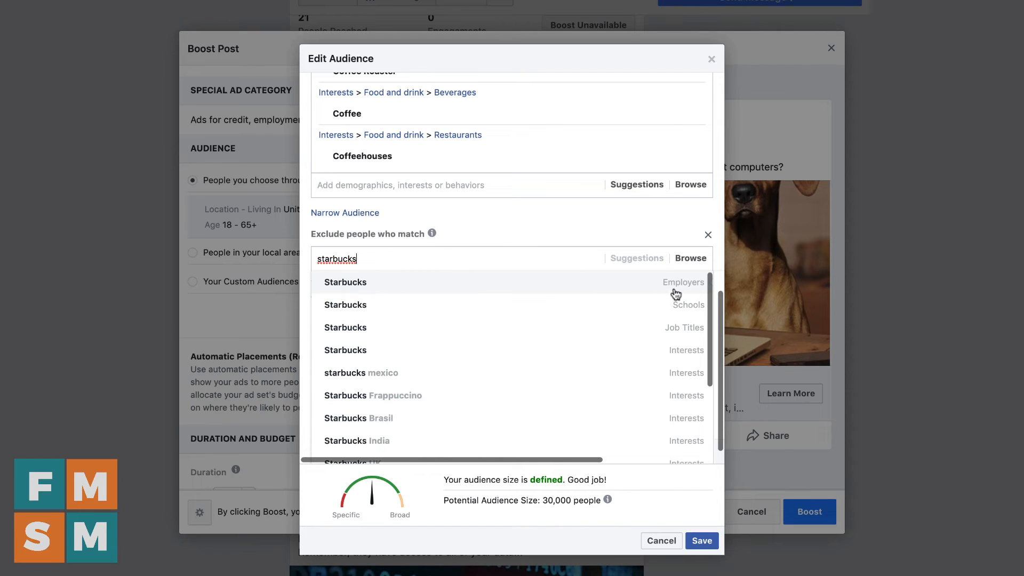
click(365, 285)
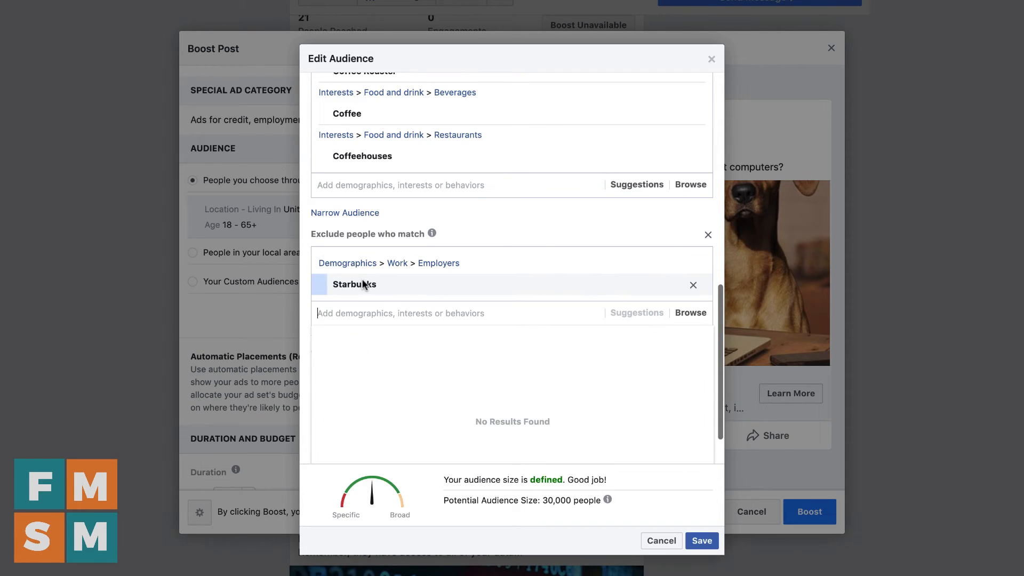
scroll(510, 211, up, 3)
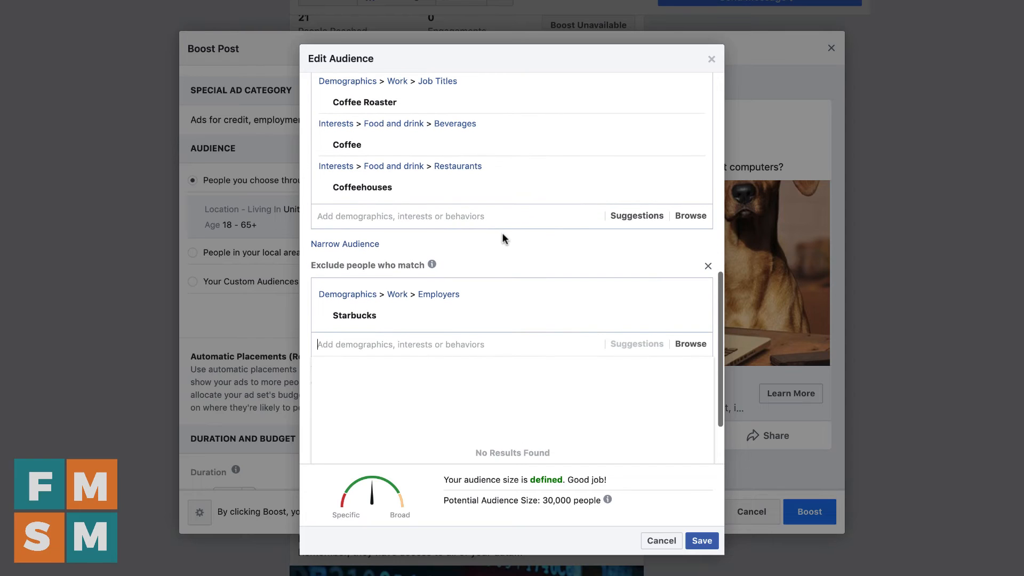
mouse_move(365, 324)
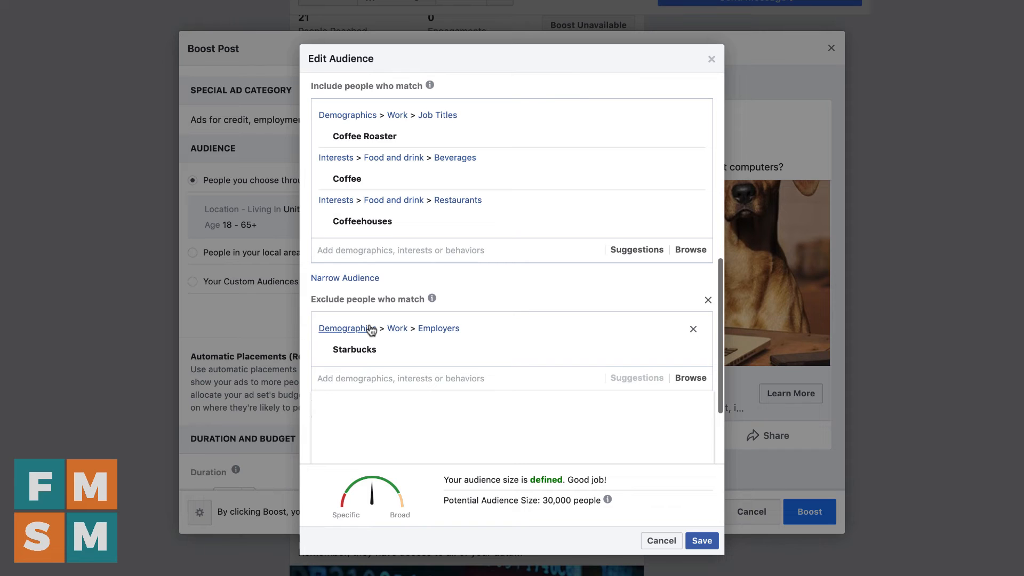
scroll(421, 324, down, 4)
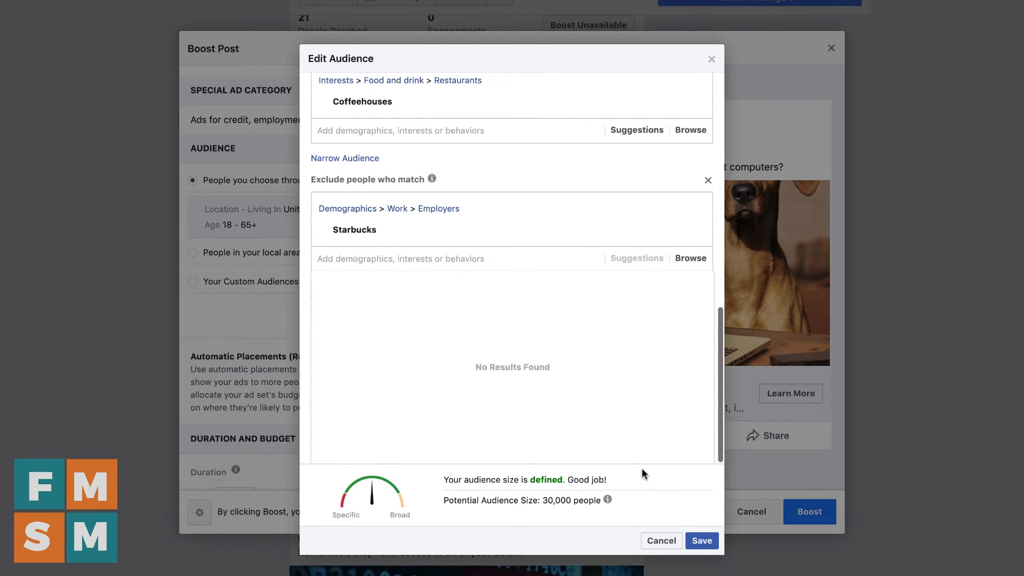
click(700, 542)
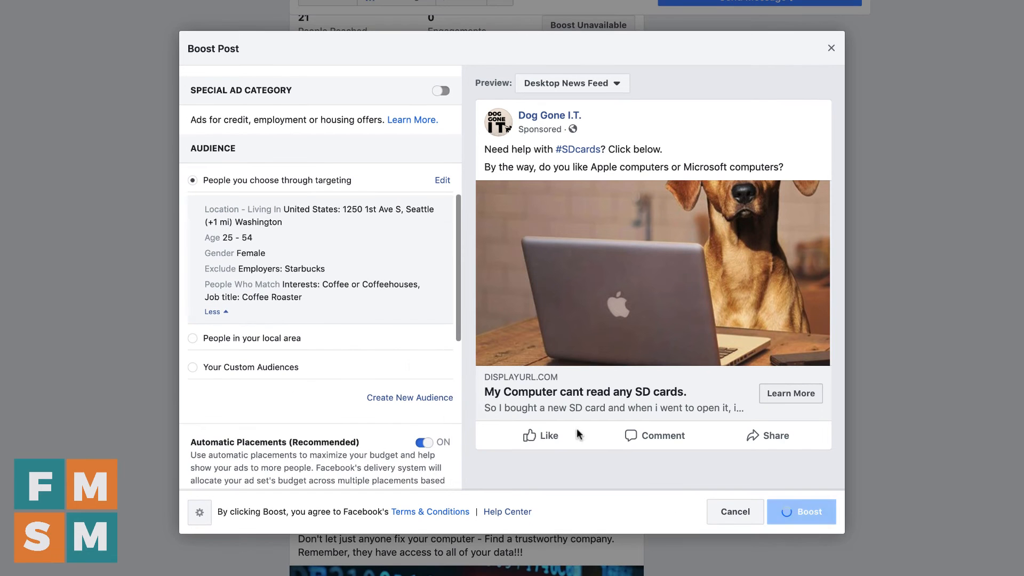
Turn off automatic placements for the boosted post.
scroll(338, 247, down, 1)
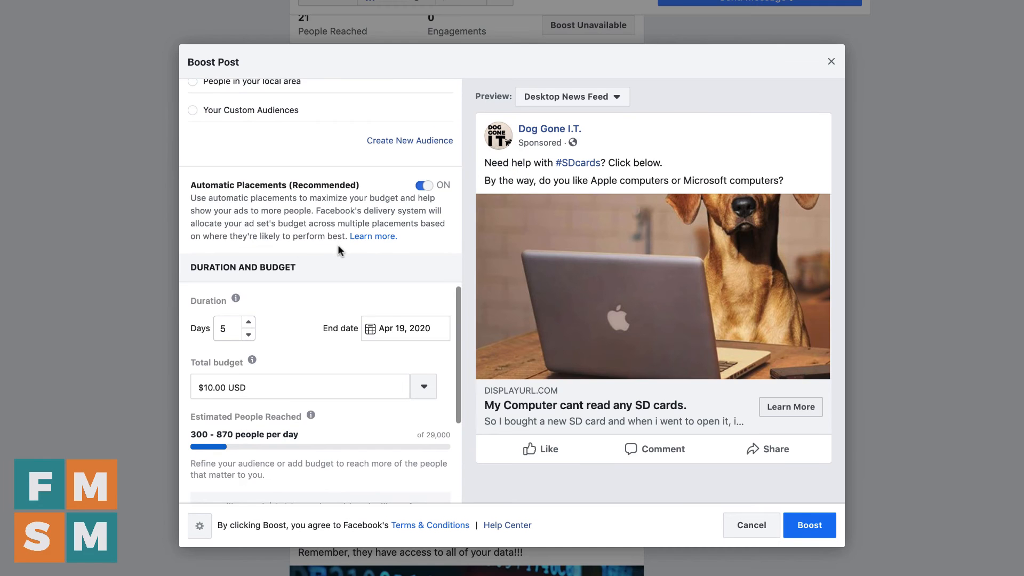
scroll(338, 249, down, 1)
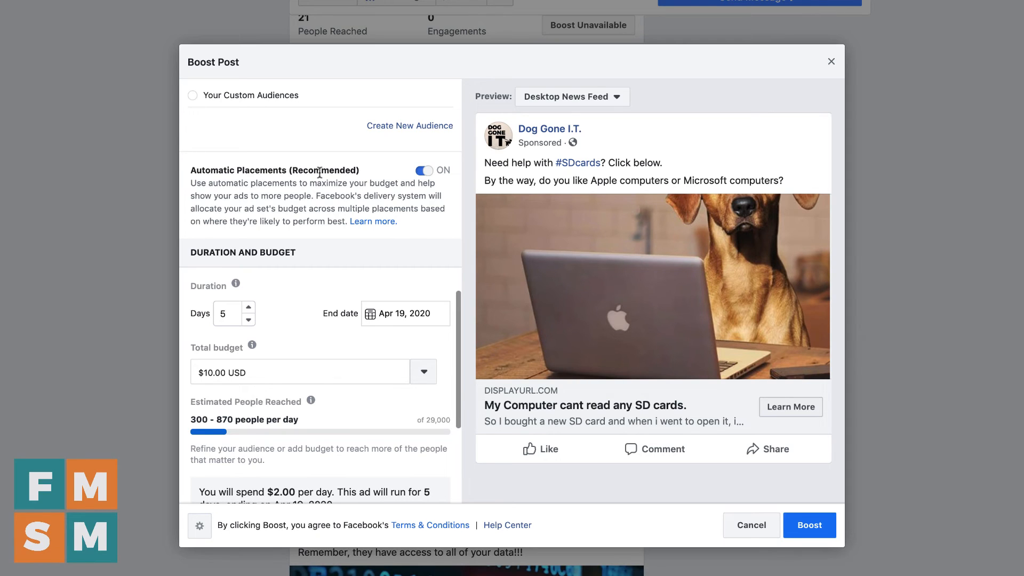
click(423, 170)
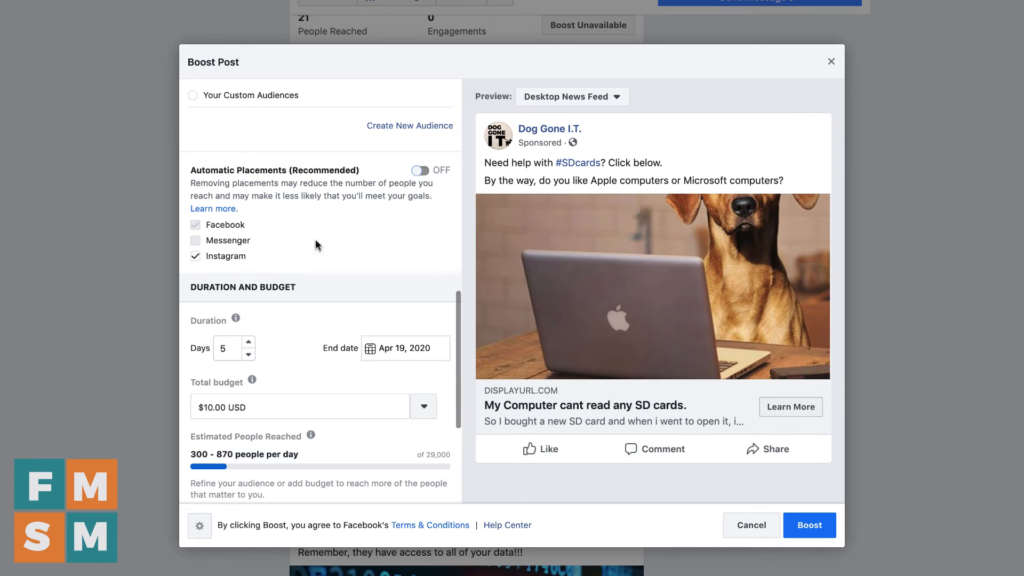
Preview the boosted post as it would appear on Instagram, and return the preview to Desktop News Feed.
click(575, 101)
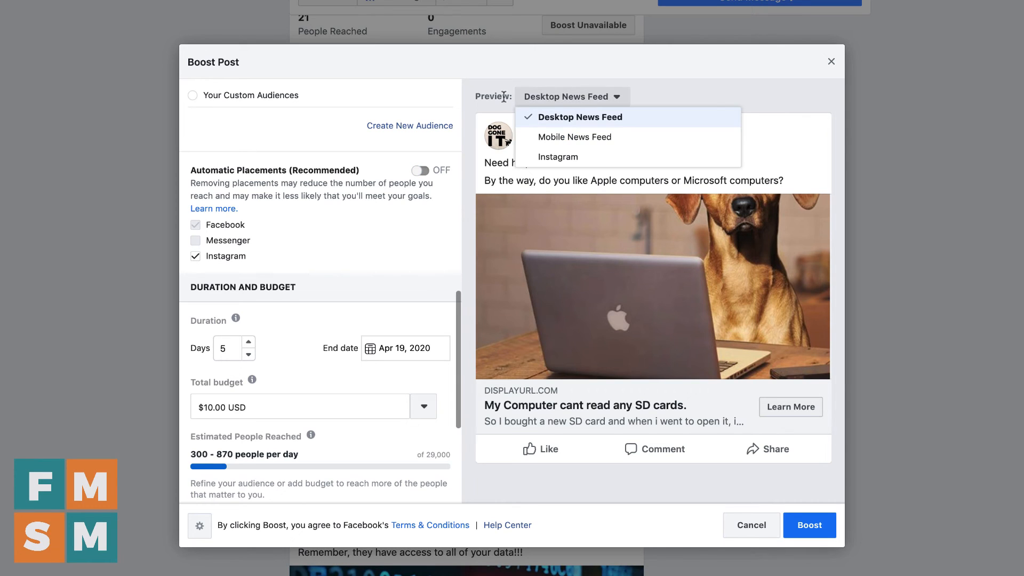
click(556, 159)
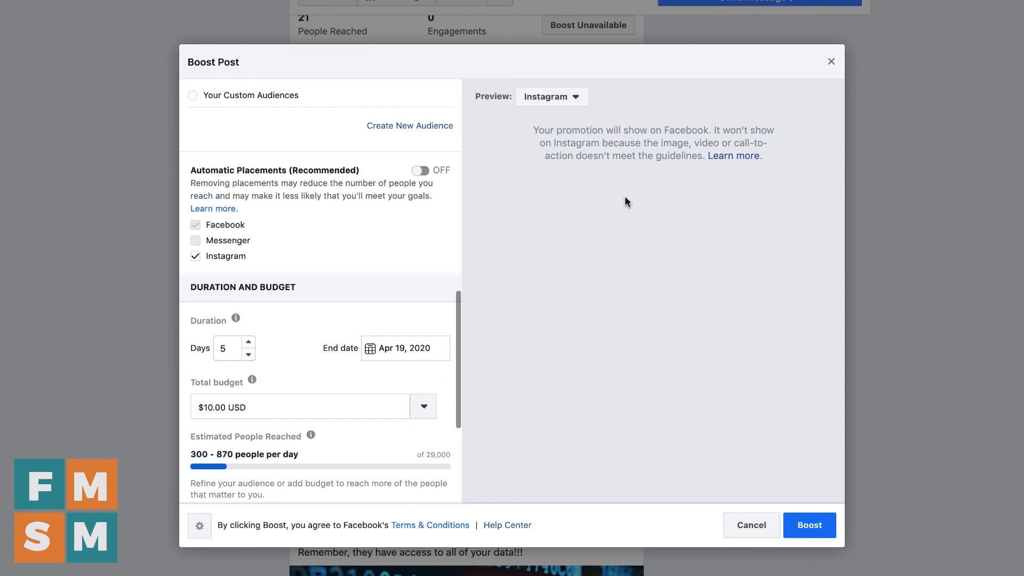
click(570, 99)
click(579, 119)
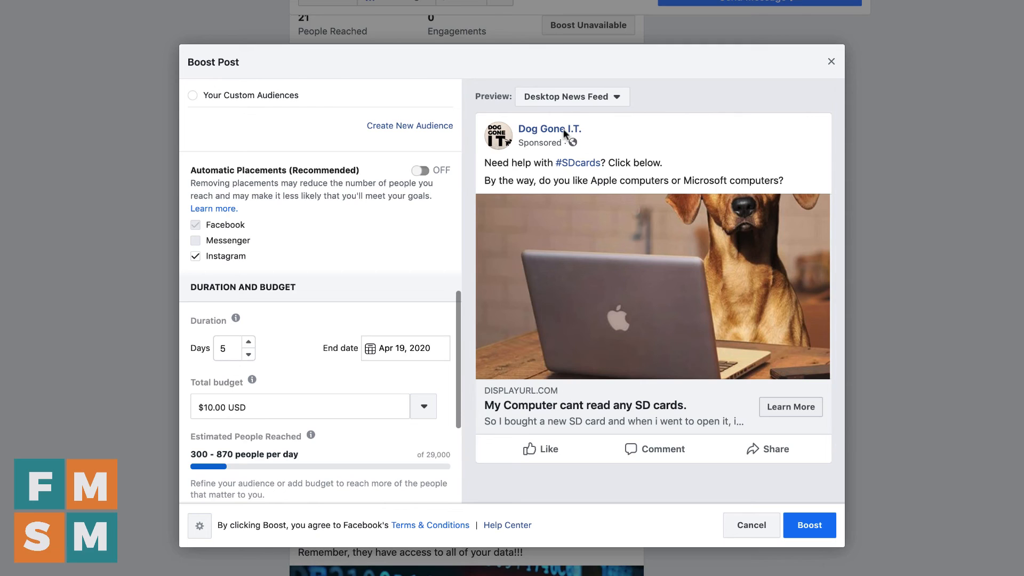
click(589, 101)
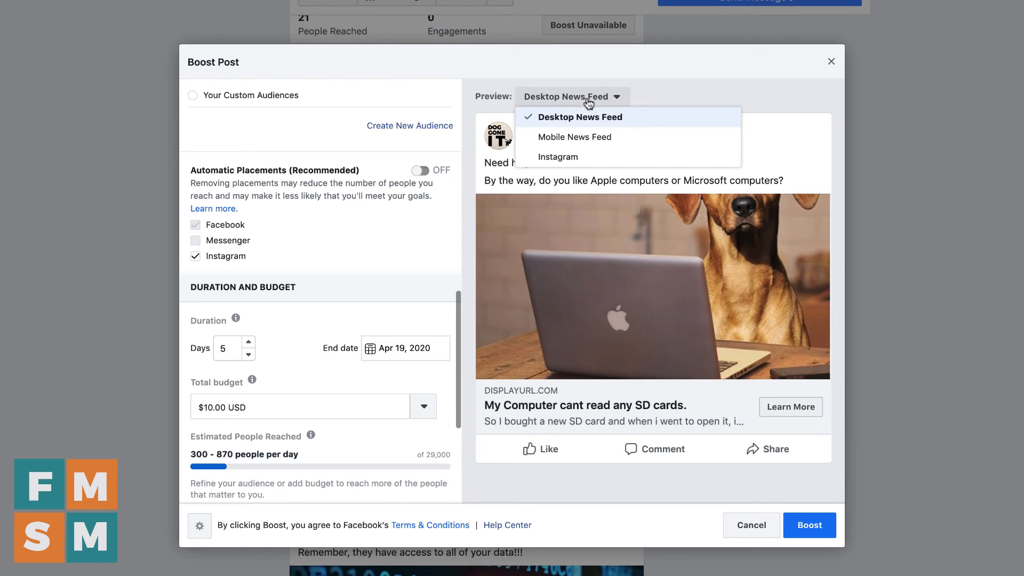
click(668, 93)
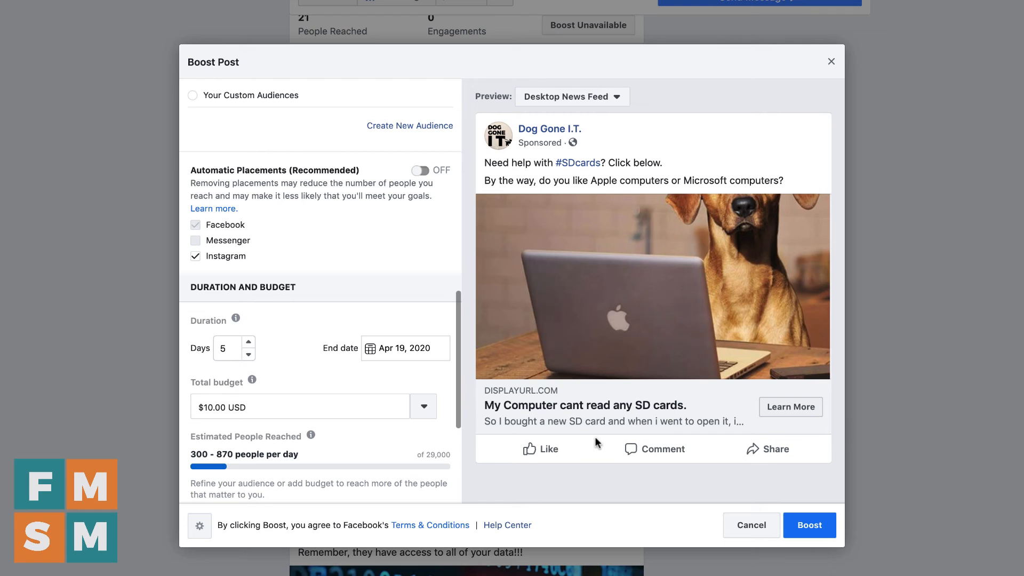
Remove Instagram from the boosted post's placements, and view the calendar for choosing the end date.
click(194, 257)
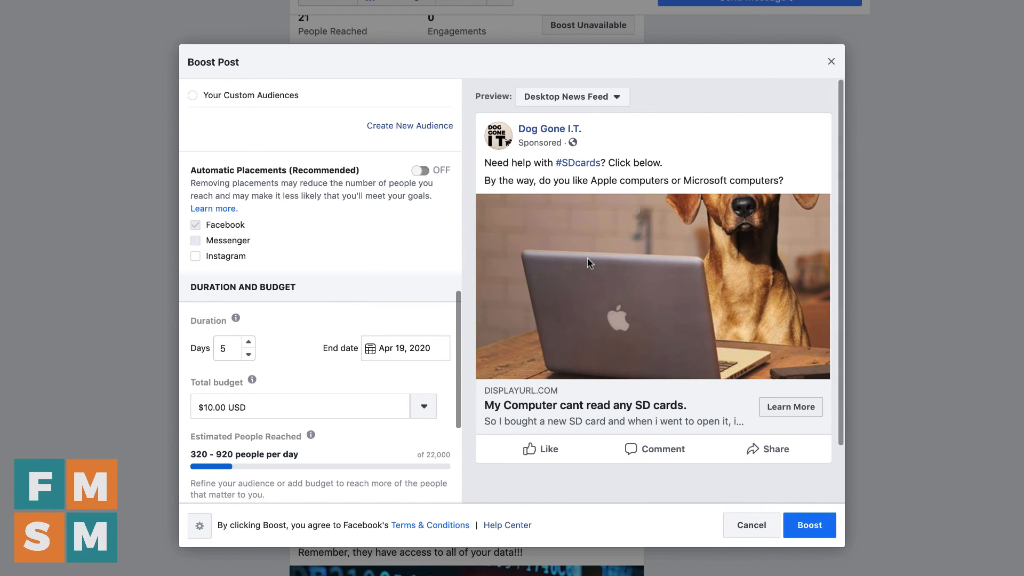
scroll(313, 331, down, 1)
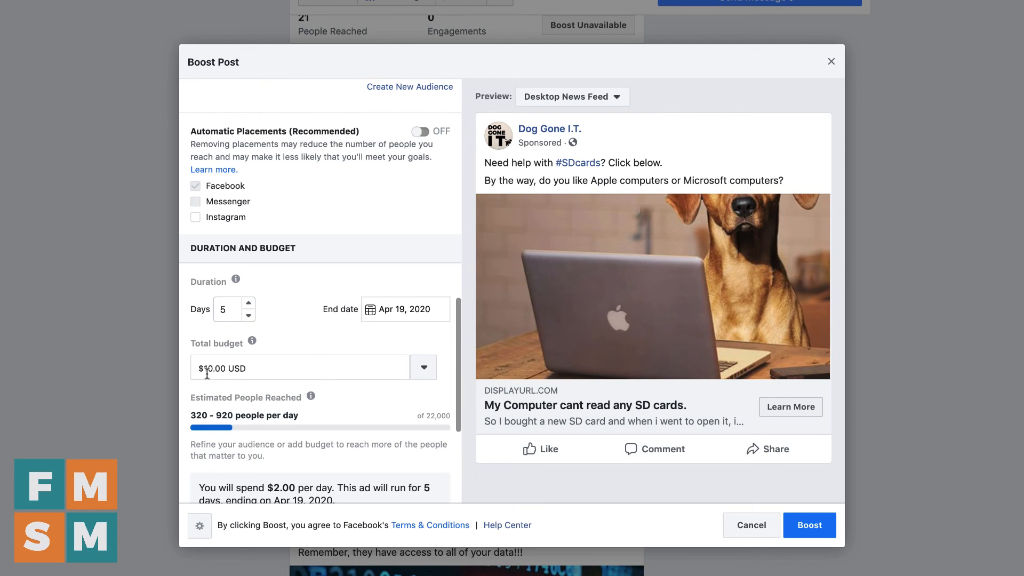
click(393, 308)
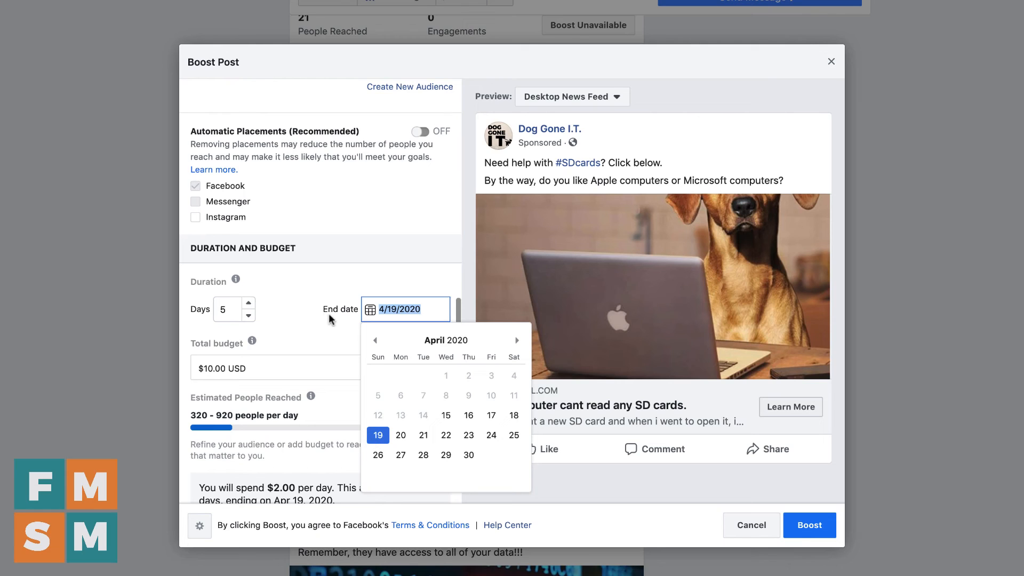
click(312, 312)
Set the boost's duration to 1 day and its total budget to $1.00 USD.
scroll(312, 309, down, 2)
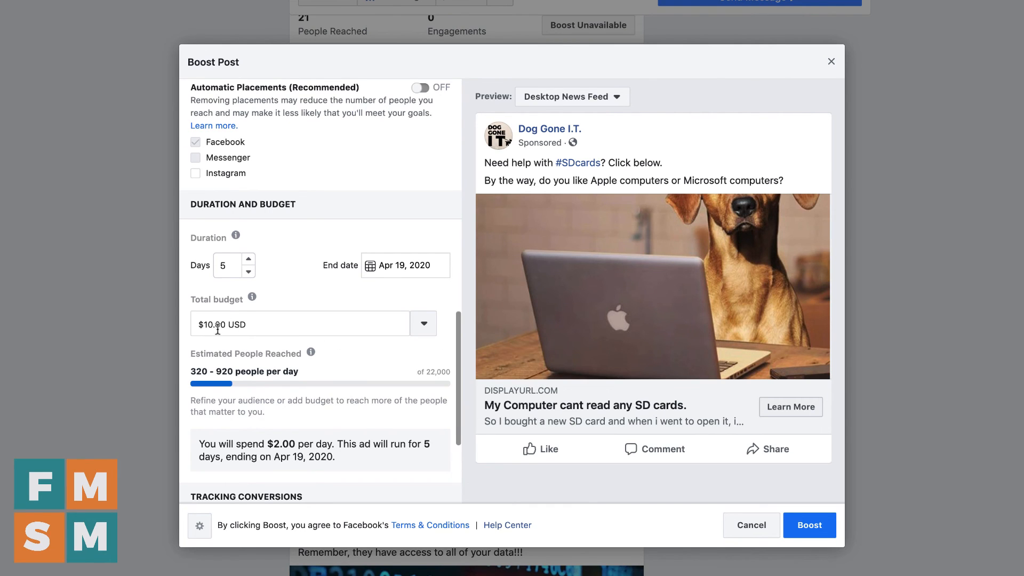
click(249, 272)
click(249, 272)
click(248, 272)
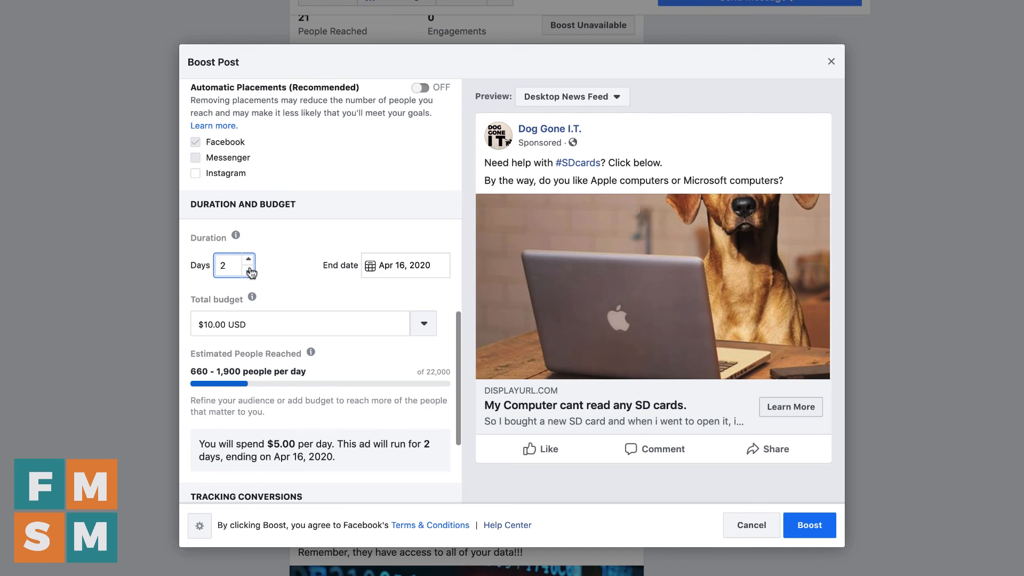
click(249, 272)
click(216, 319)
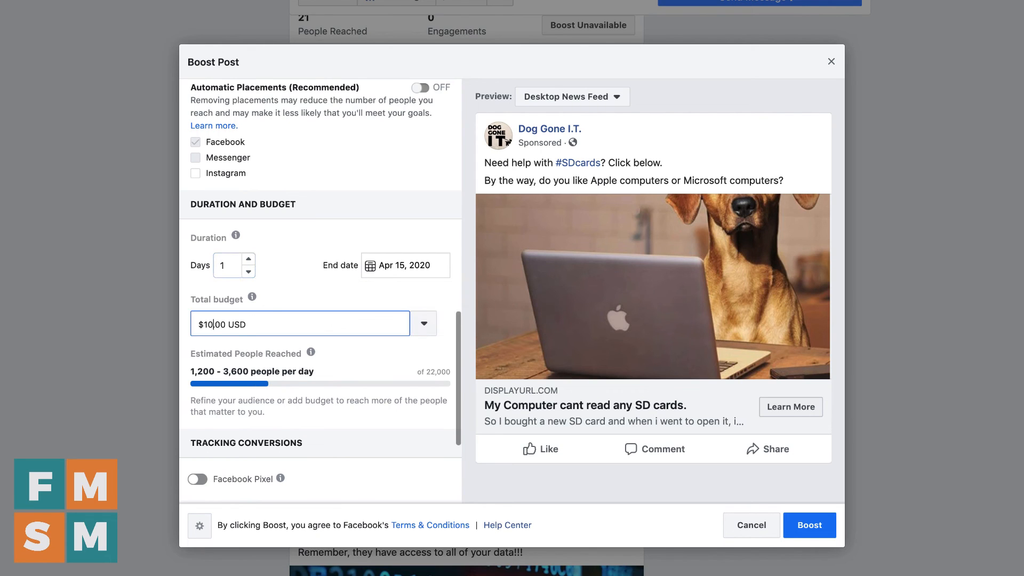
key(BackSpace)
click(297, 295)
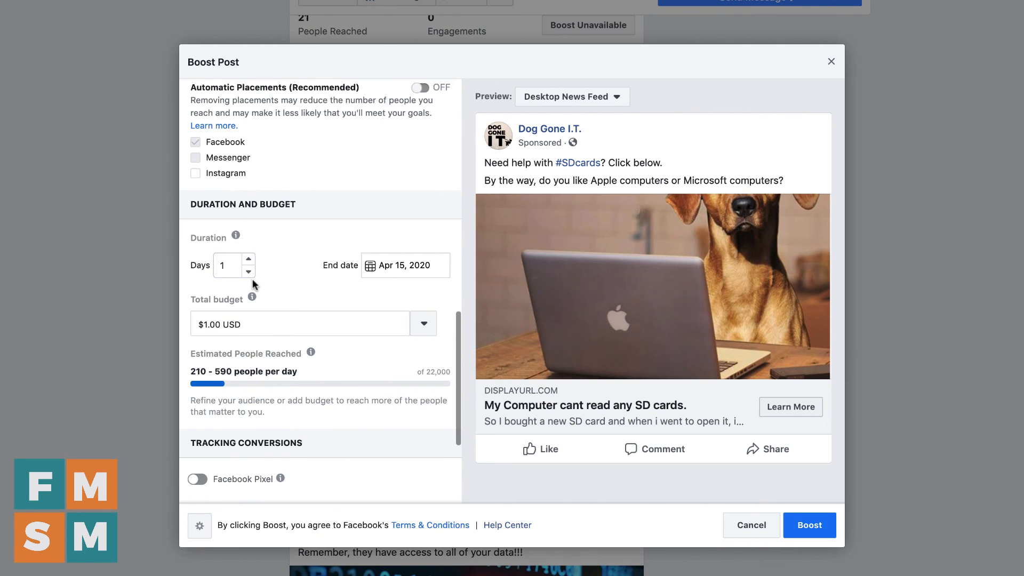
Set the boost's duration to 5 days, ending on Apr 19, 2020.
click(208, 326)
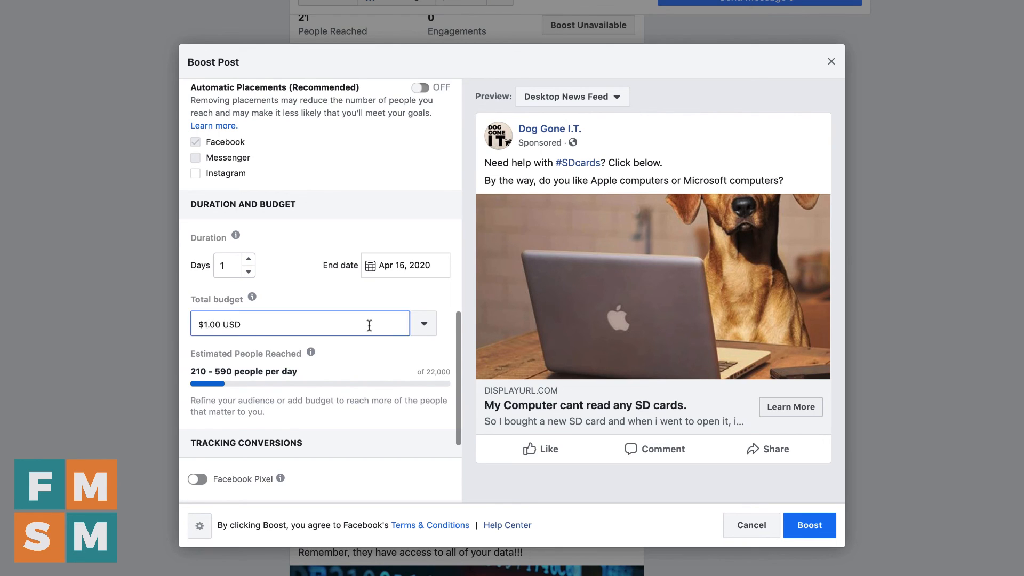
double_click(248, 262)
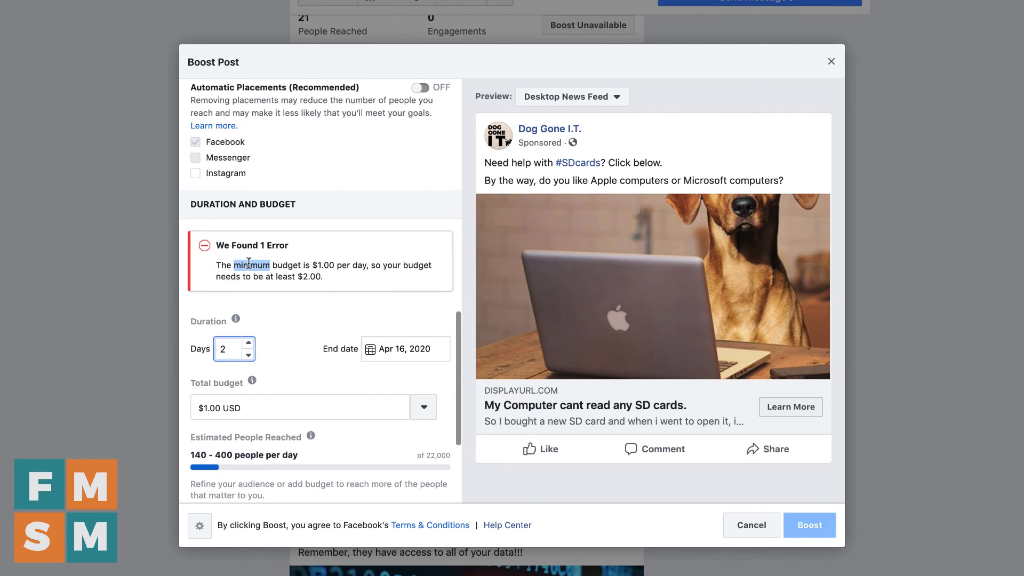
triple_click(249, 263)
click(249, 343)
click(248, 343)
click(249, 343)
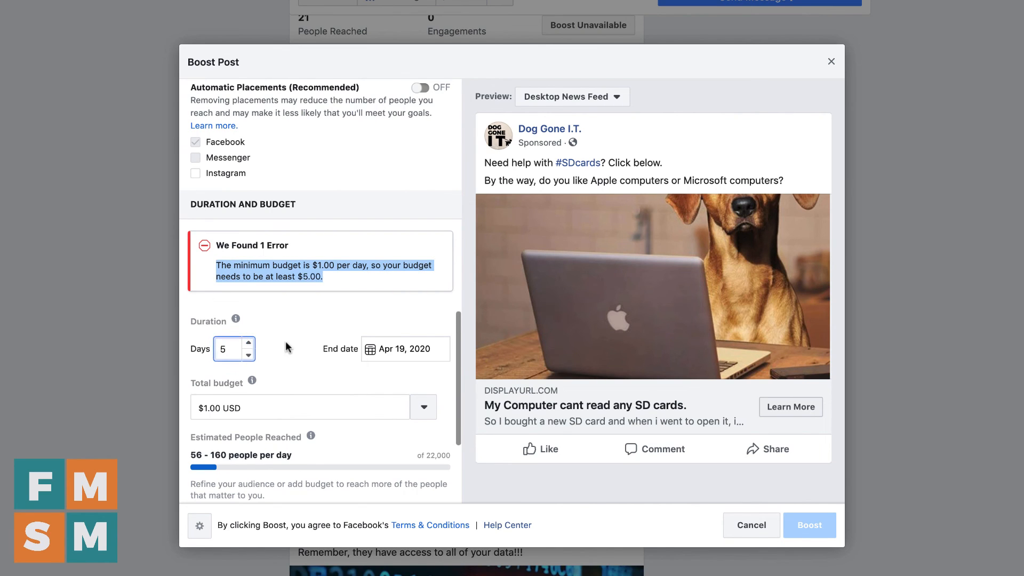
click(286, 341)
Set the boost's total budget to $5.00 USD.
scroll(285, 342, down, 1)
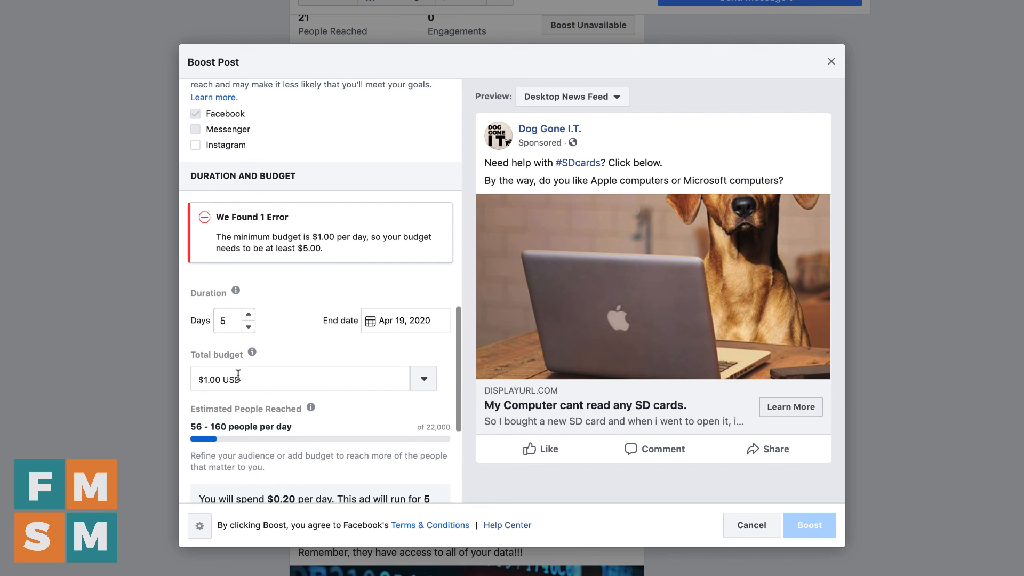
click(207, 379)
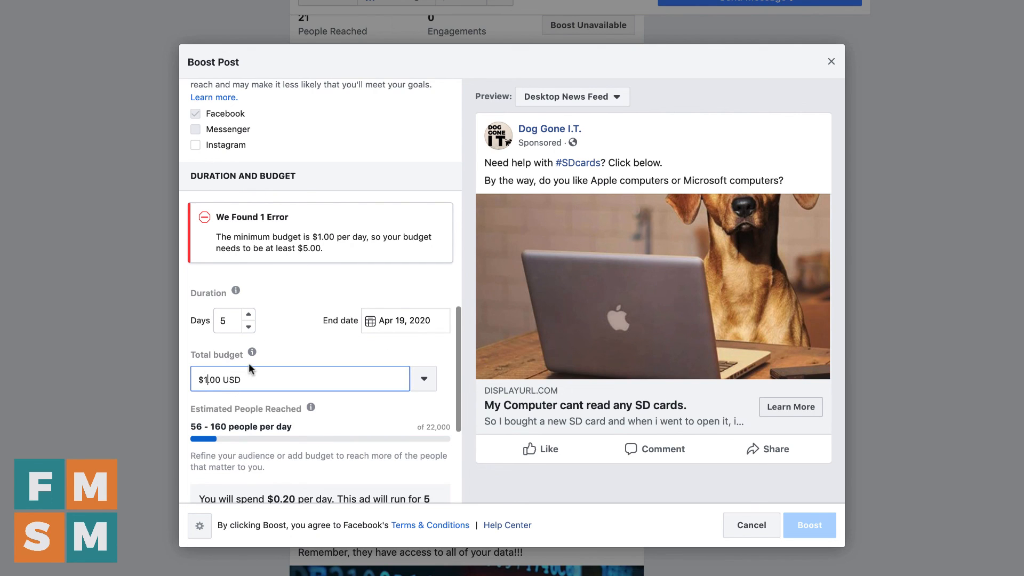
key(BackSpace)
text(5)
click(296, 361)
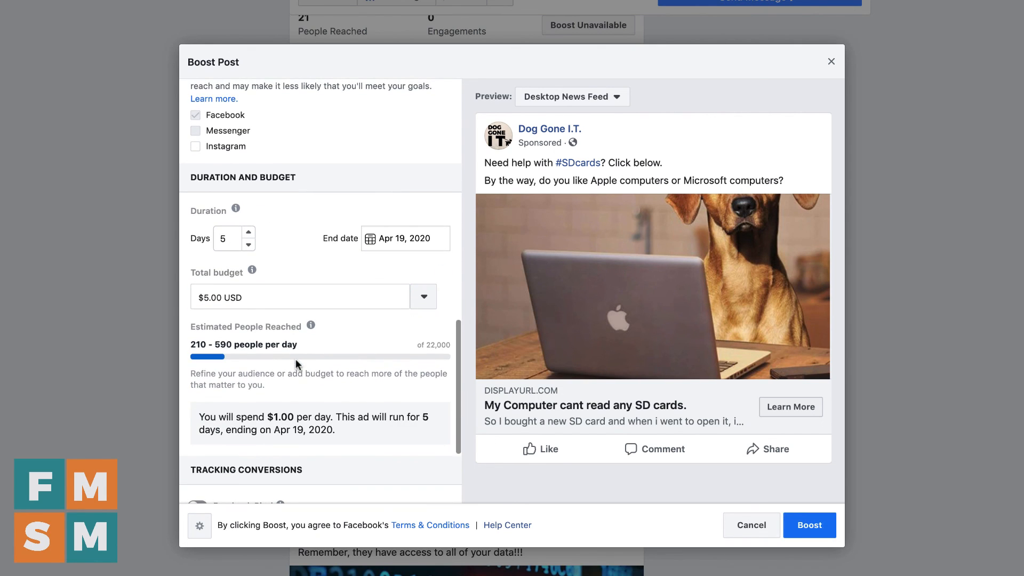
Preview the boosted post in the Mobile News Feed, and close the boost setup without publishing it.
scroll(296, 360, down, 3)
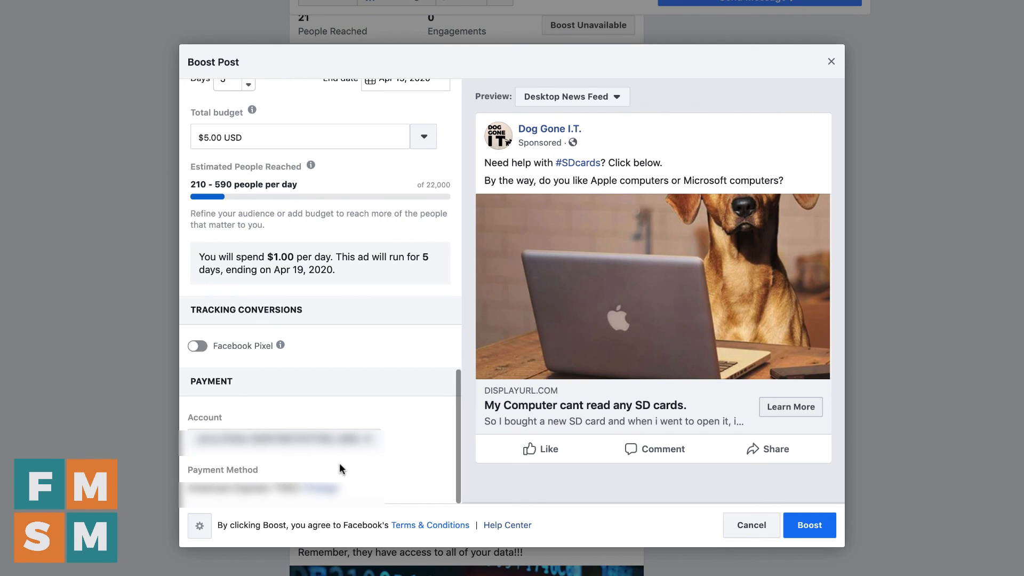
scroll(324, 458, up, 3)
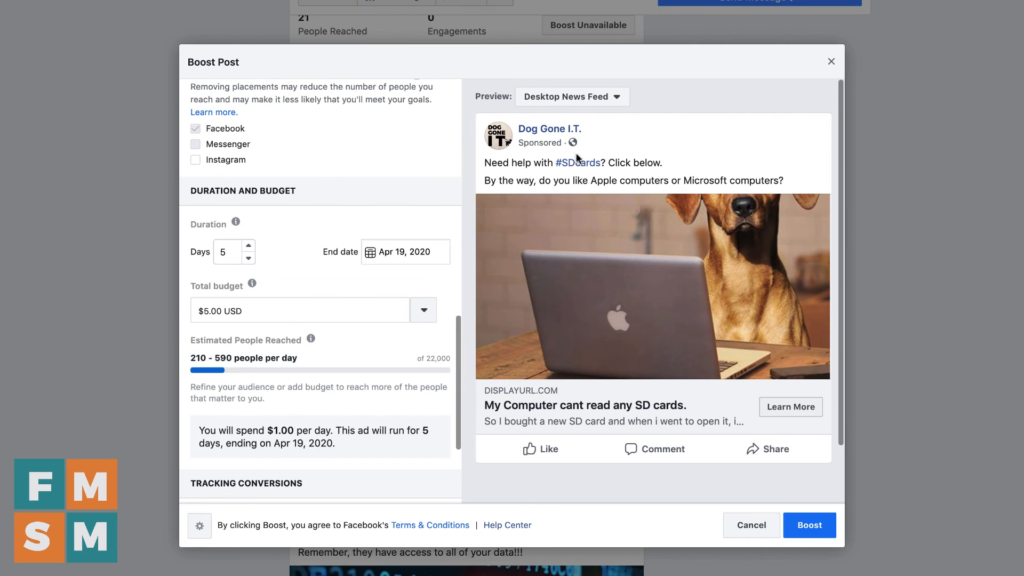
click(611, 98)
click(596, 132)
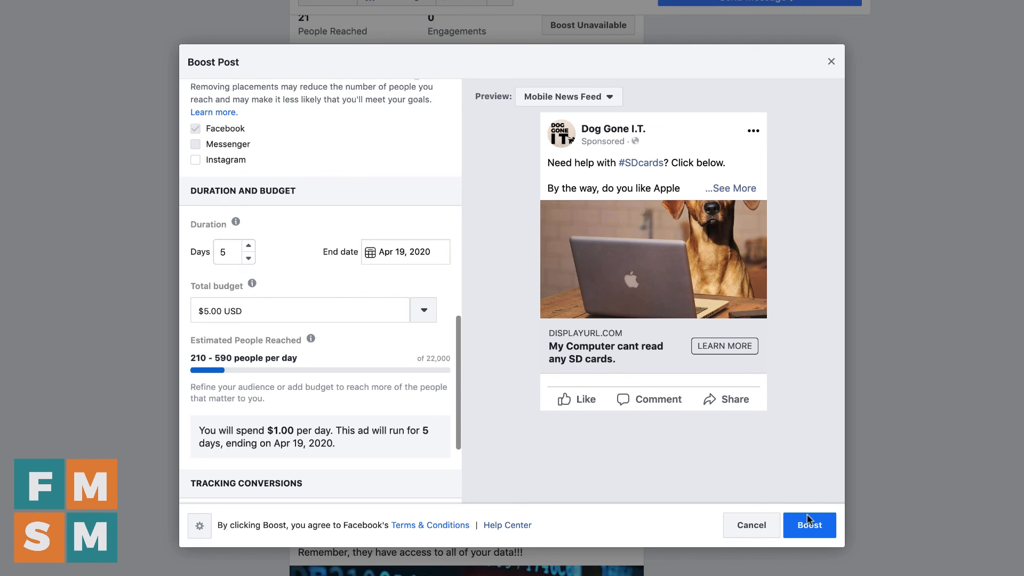
click(832, 62)
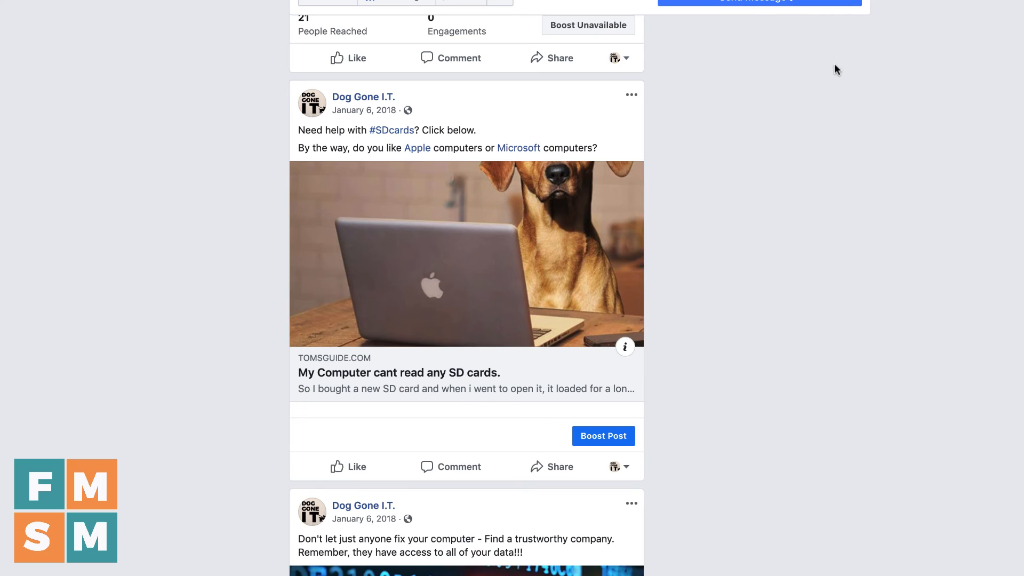